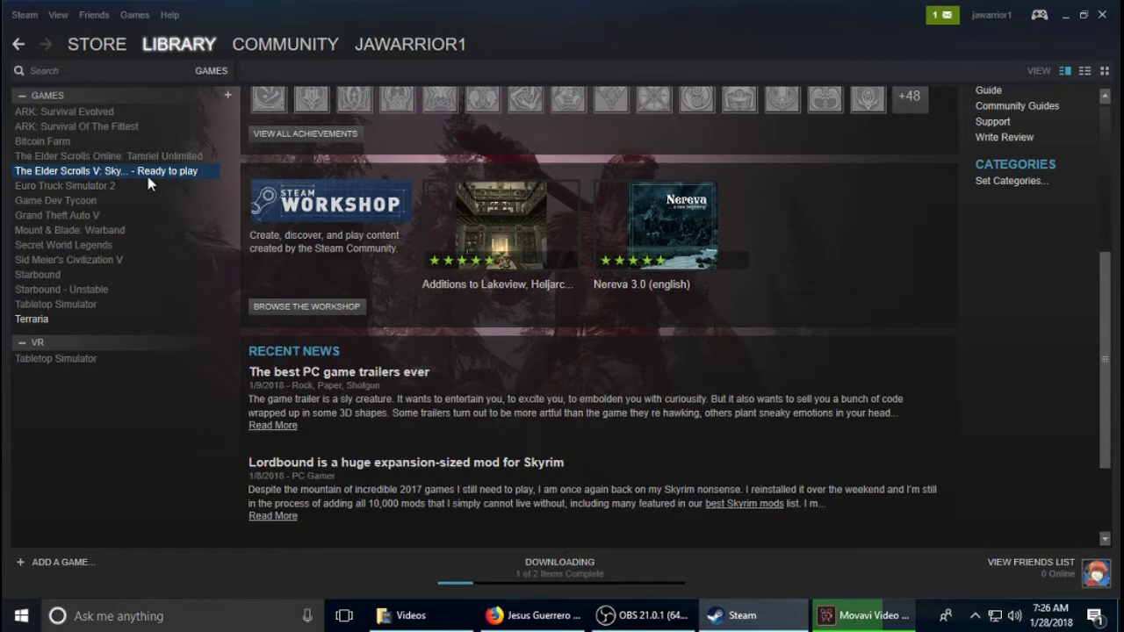
Look over Skyrim's library page and open the library page of Game Dev Tycoon
scroll(480, 285, up, 4)
scroll(480, 285, down, 3)
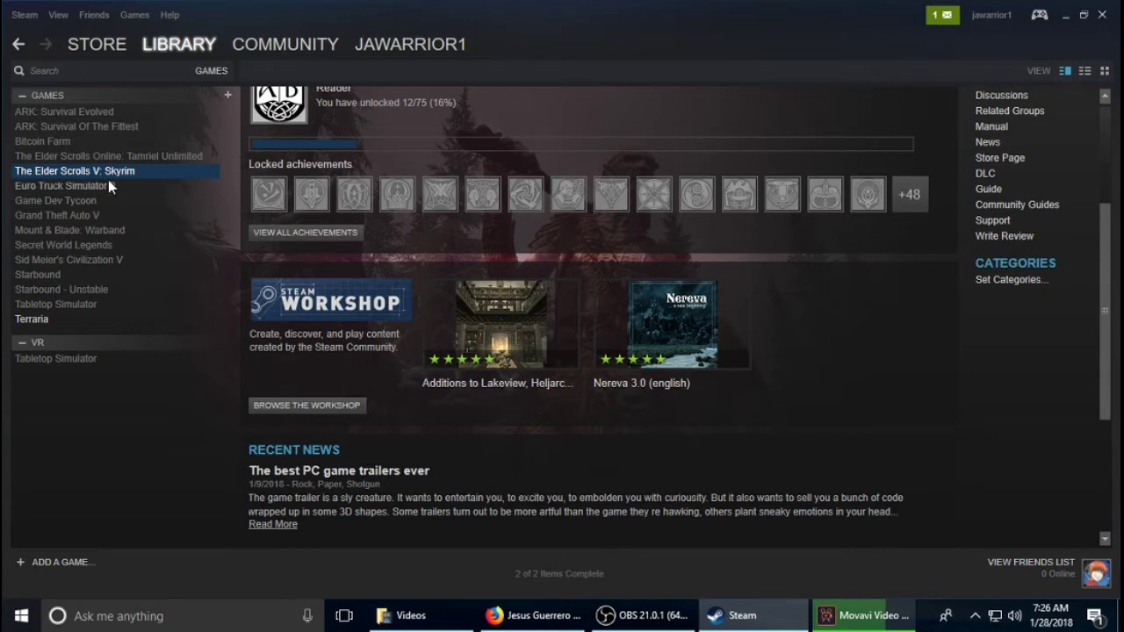
click(92, 201)
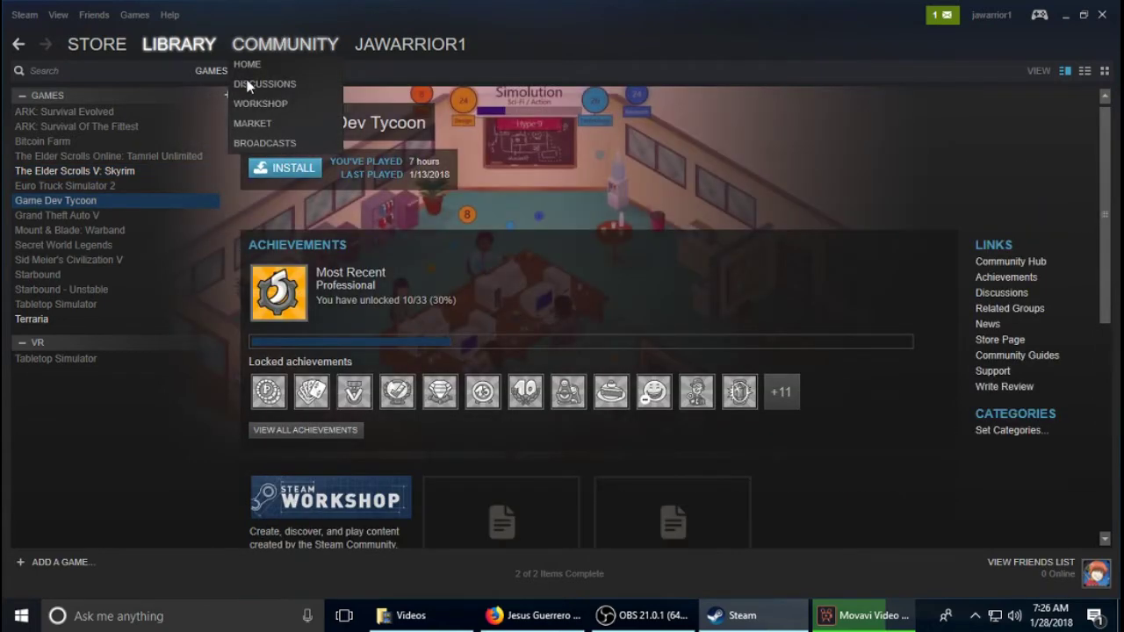
Open the general Steam Workshop, enter skyrim as the workshop search term, and look over the page
mouse_move(281, 46)
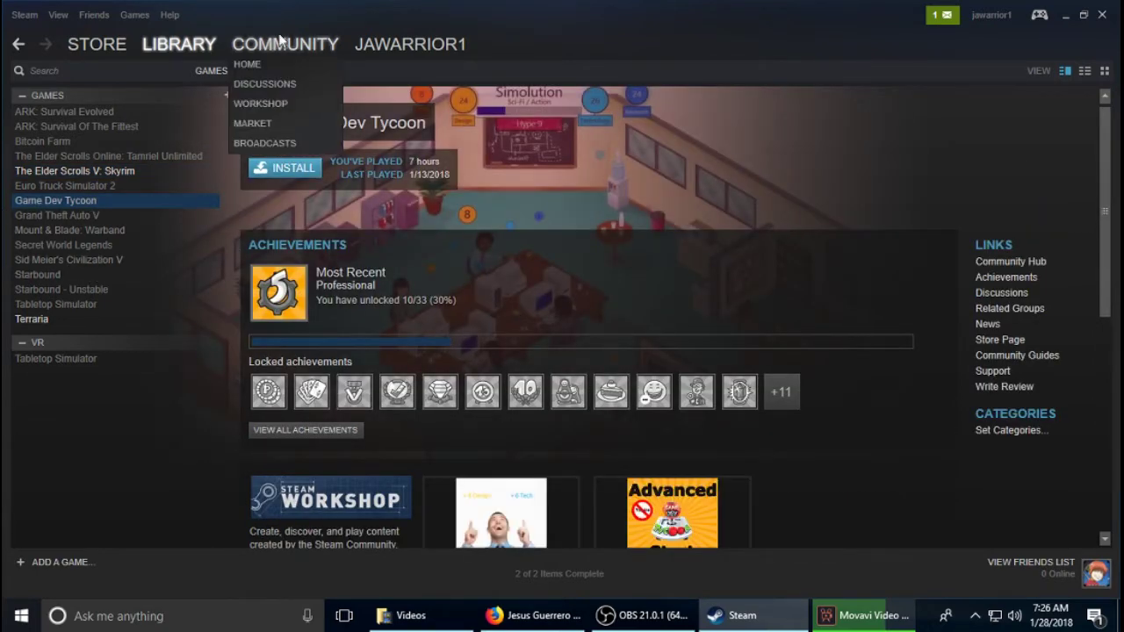
click(288, 104)
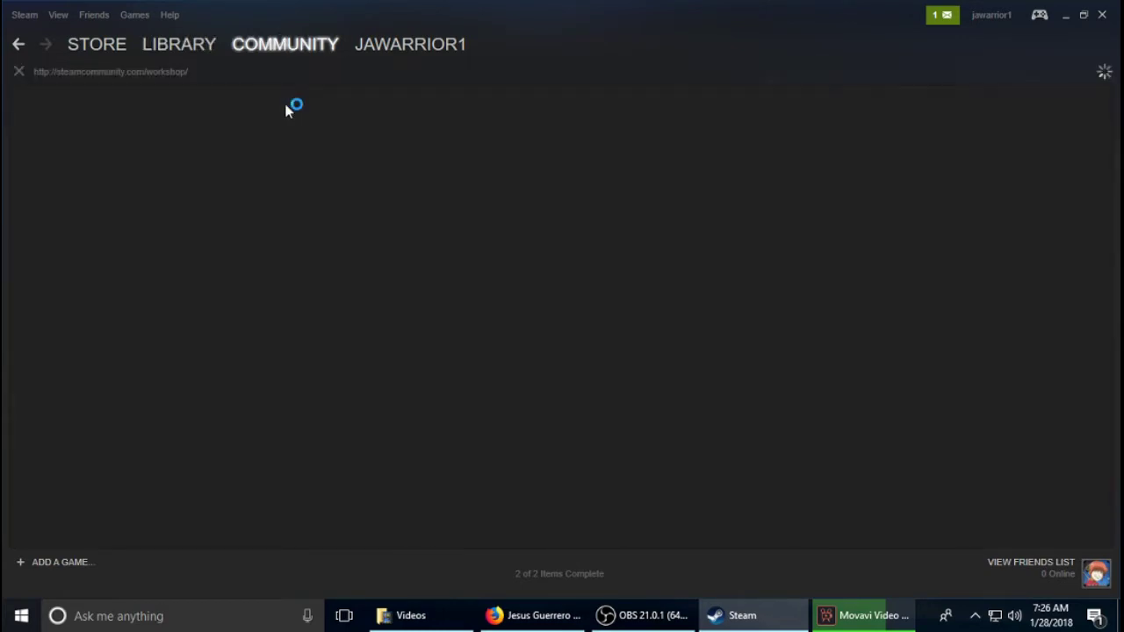
click(805, 336)
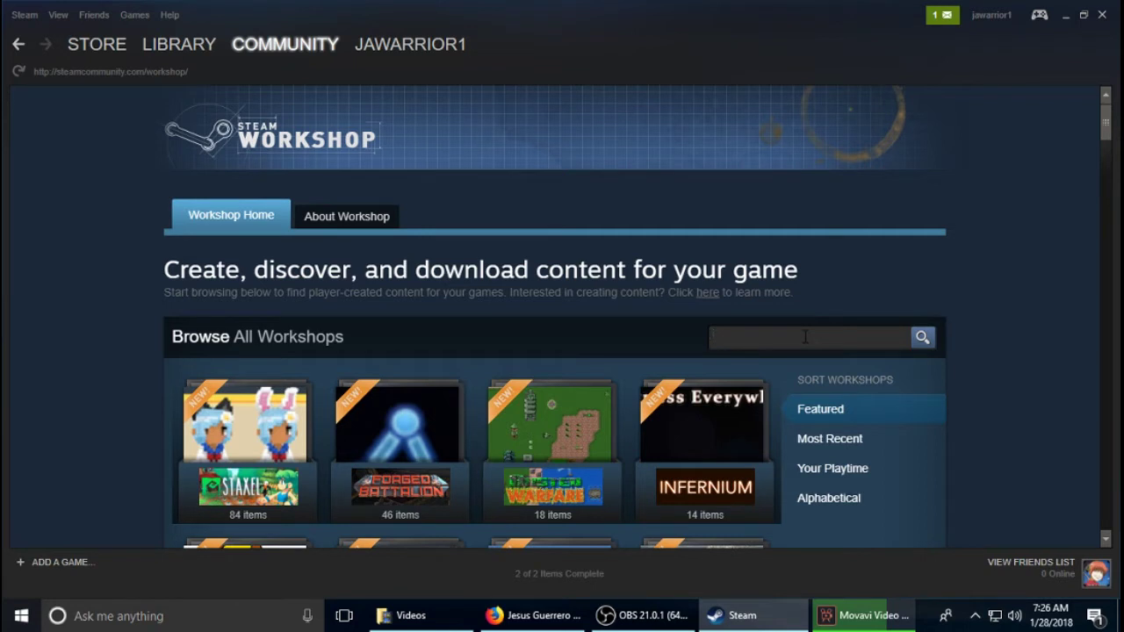
text(skyrim)
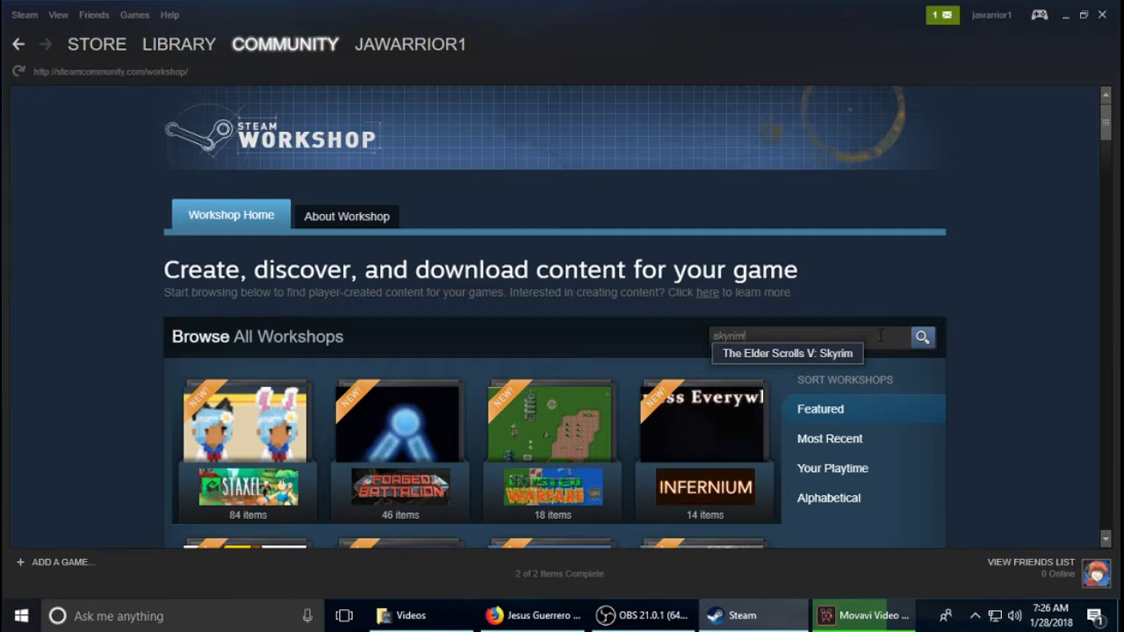
scroll(881, 338, down, 12)
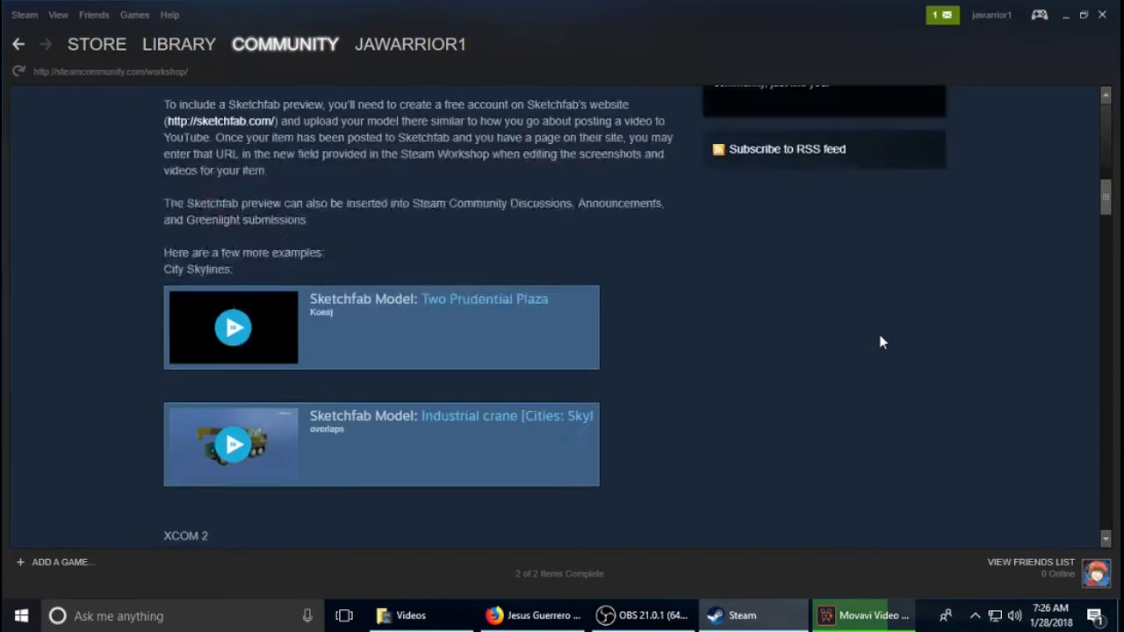
scroll(881, 343, up, 12)
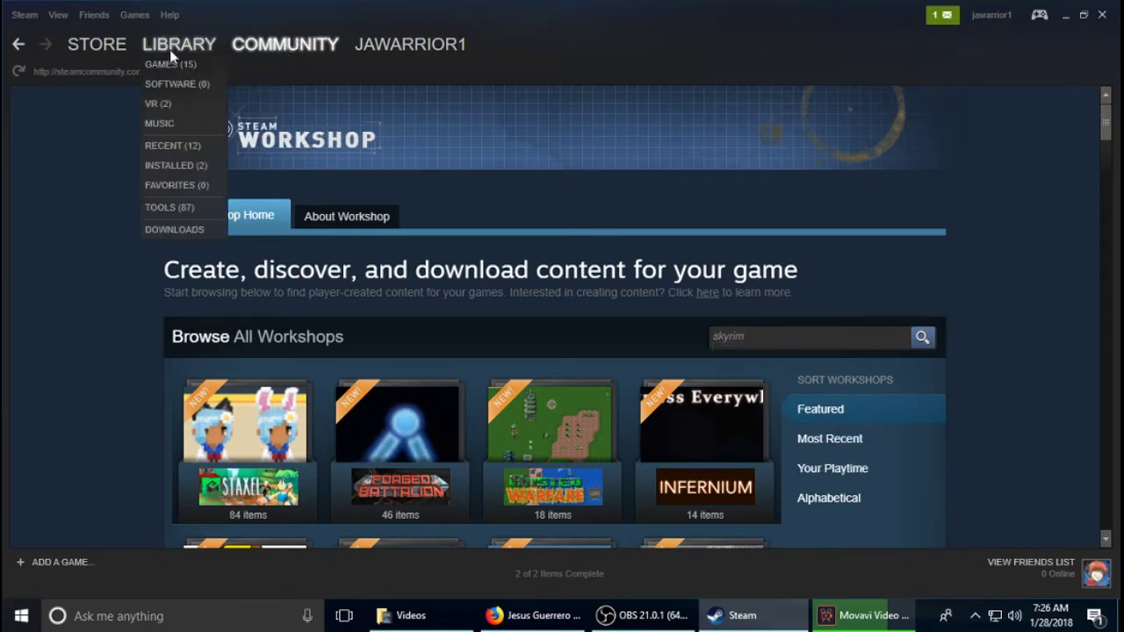
Return to the games library and open the Workshop of The Elder Scrolls V: Skyrim from its game page
click(159, 64)
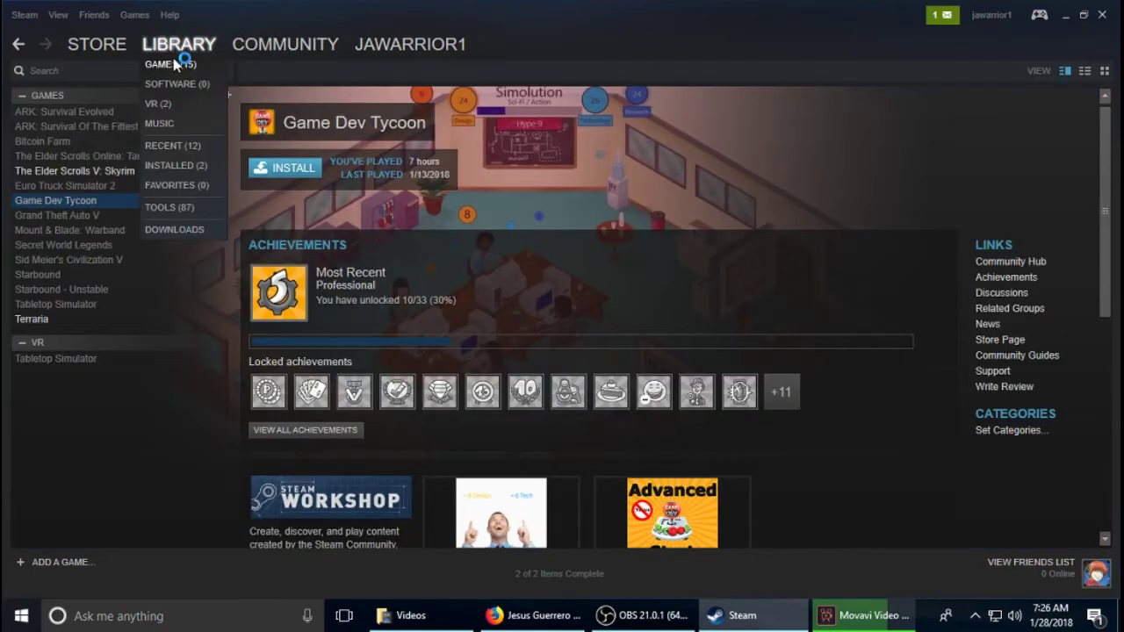
click(70, 171)
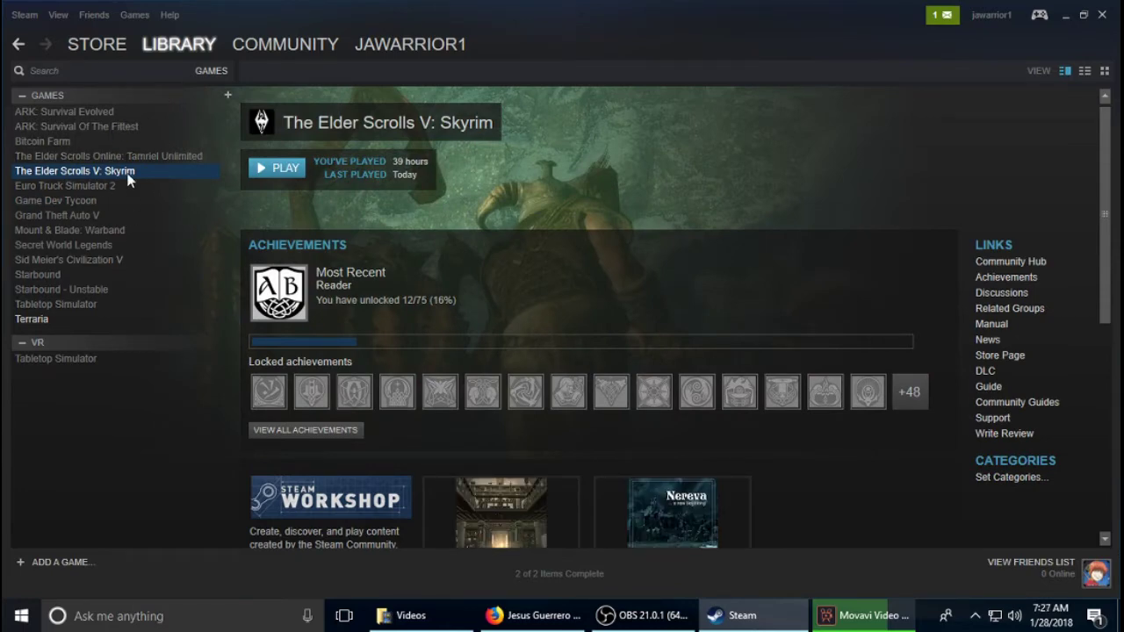
scroll(547, 360, down, 3)
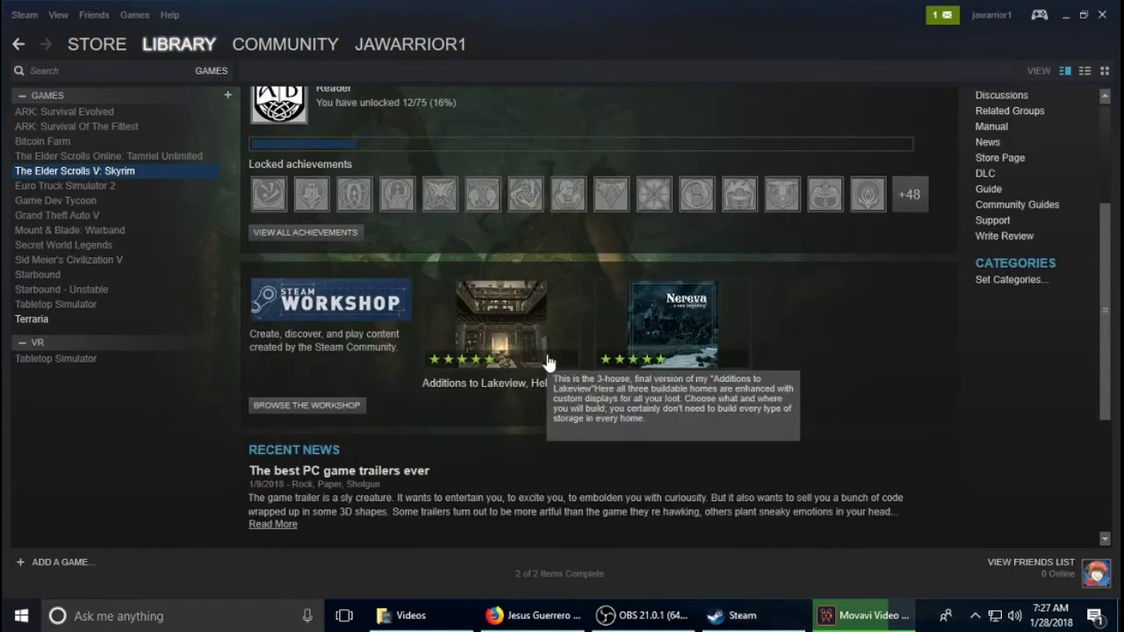
click(347, 407)
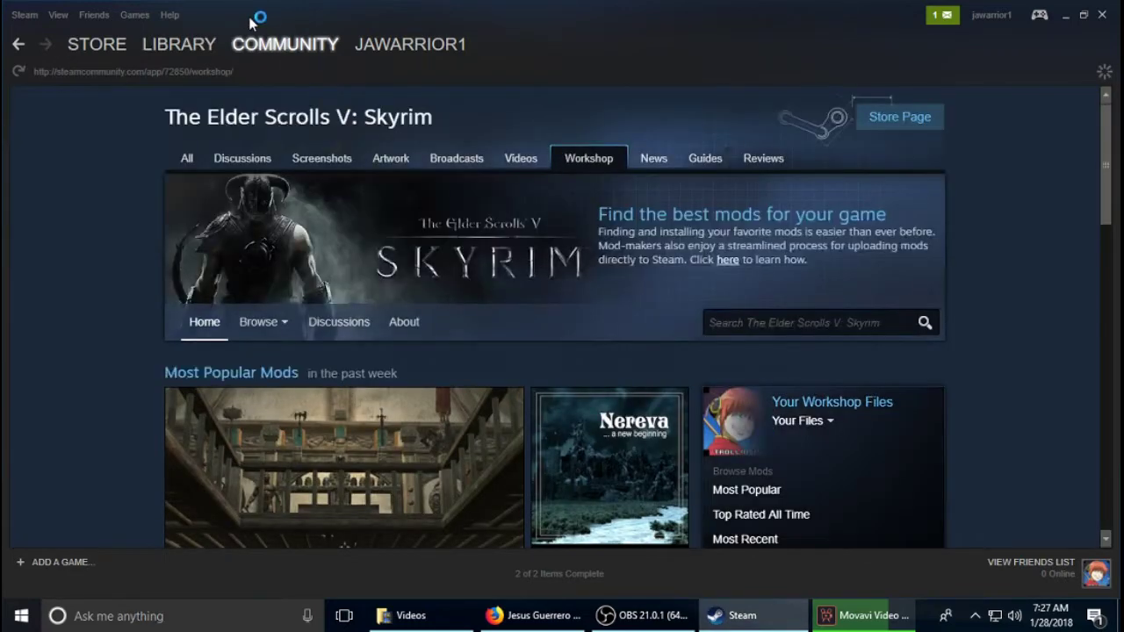
Go back to the games library and check the Grand Theft Auto V and Mount & Blade: Warband pages for Workshop sections
click(269, 56)
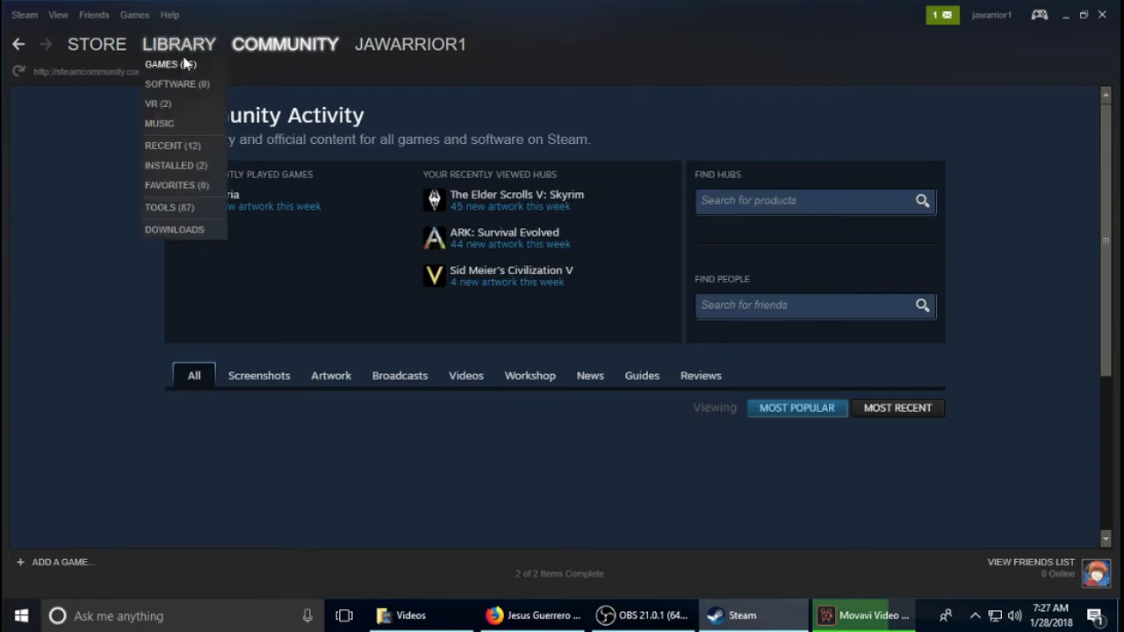
click(185, 64)
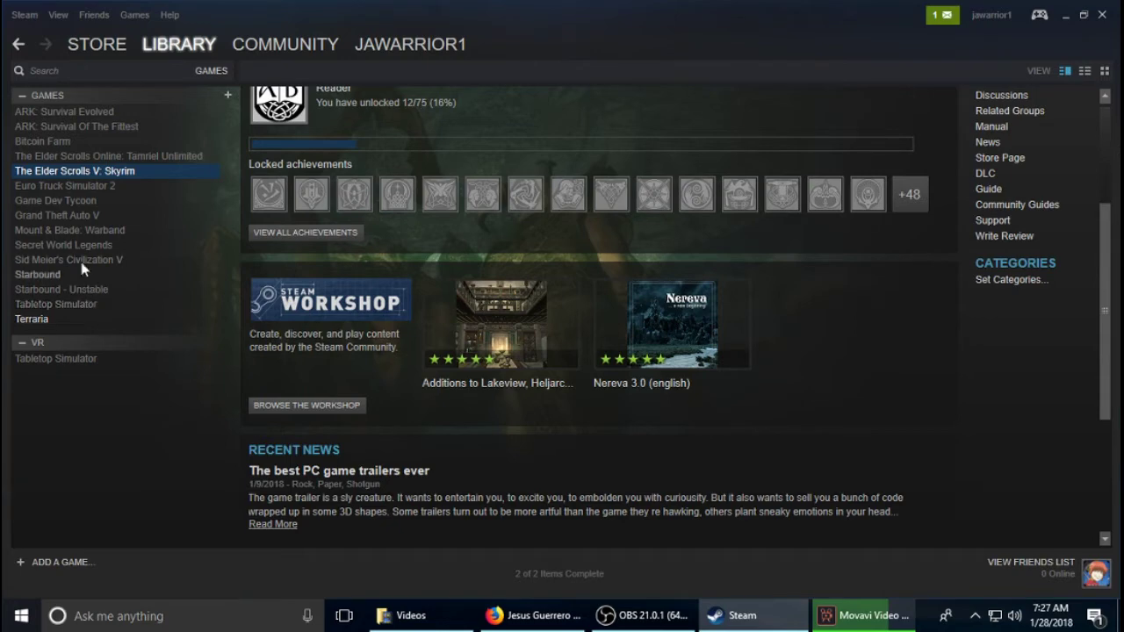
click(73, 216)
scroll(323, 386, down, 3)
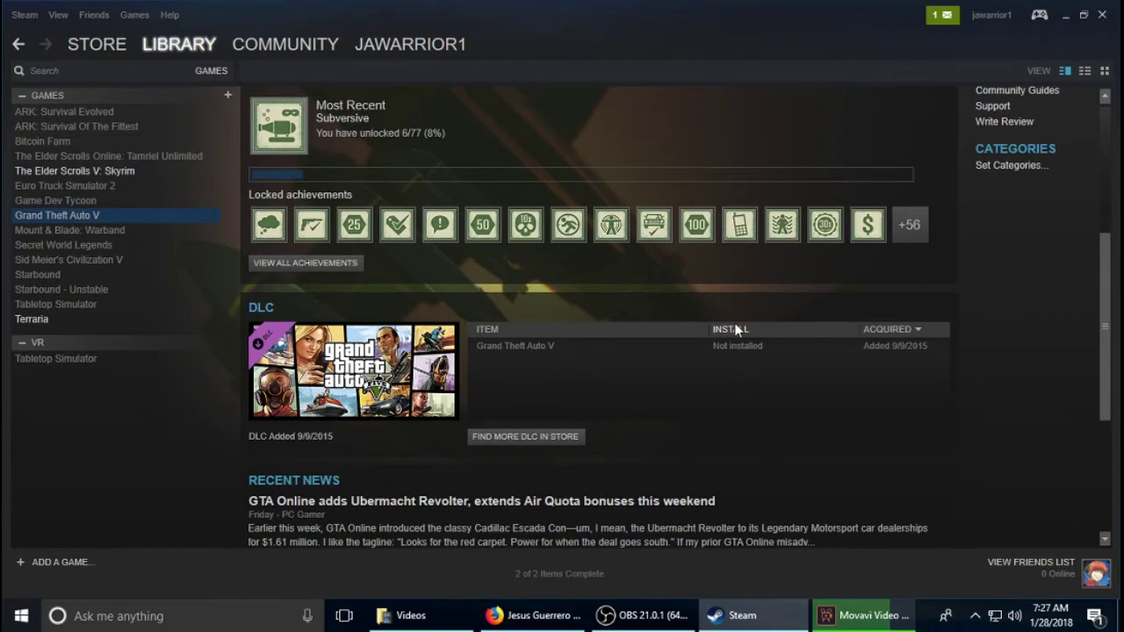
click(84, 232)
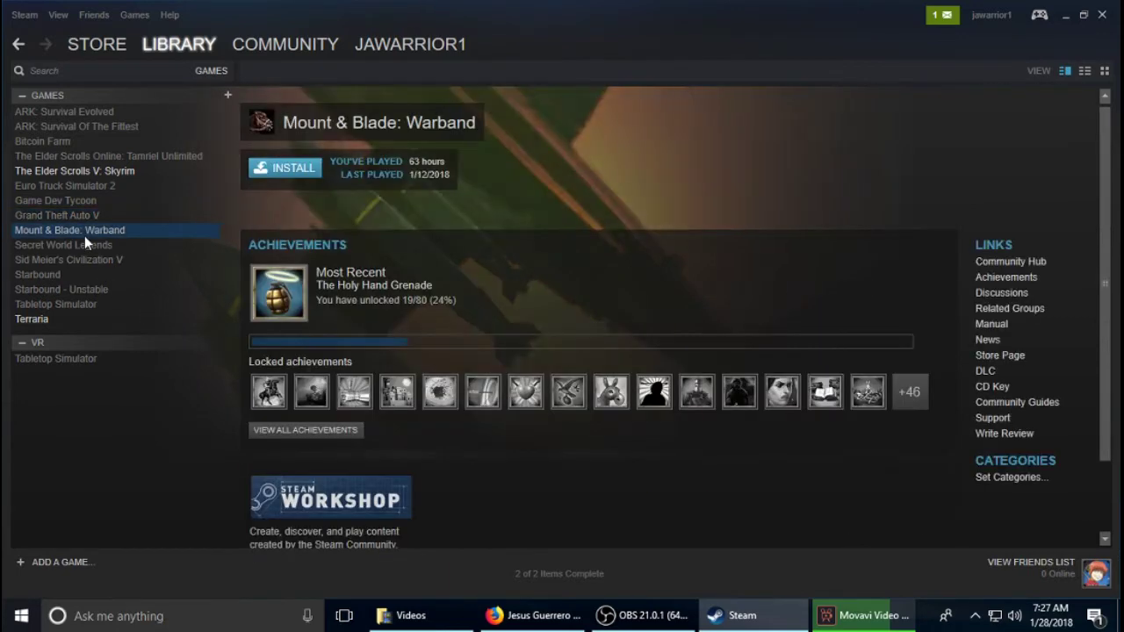
scroll(750, 471, down, 2)
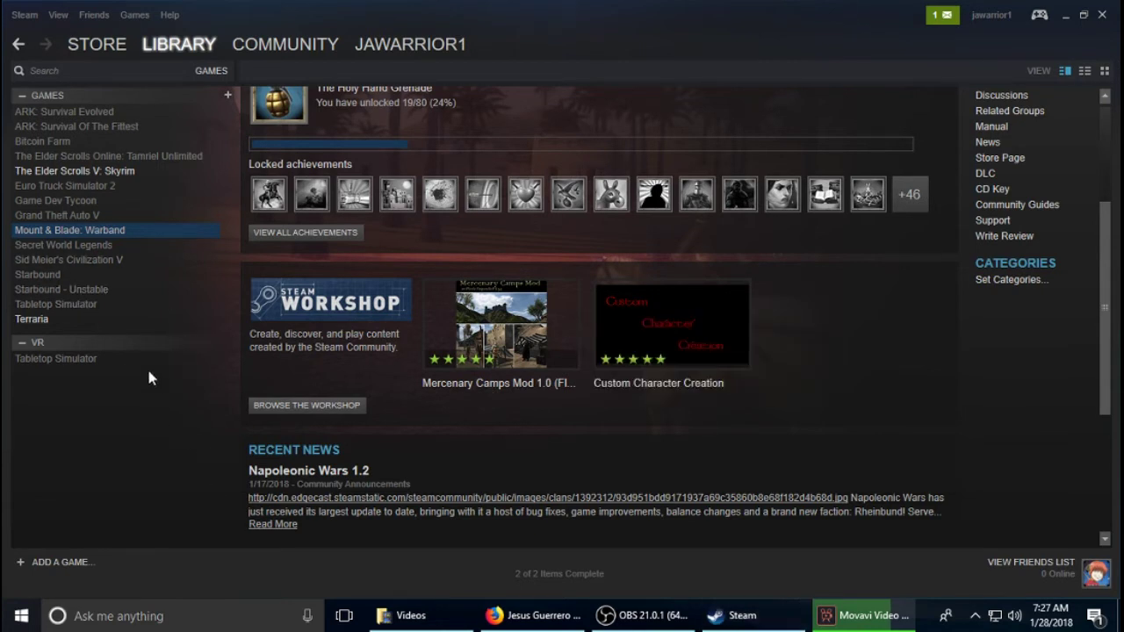
Select The Elder Scrolls V: Skyrim in the library and browse its Workshop
click(95, 171)
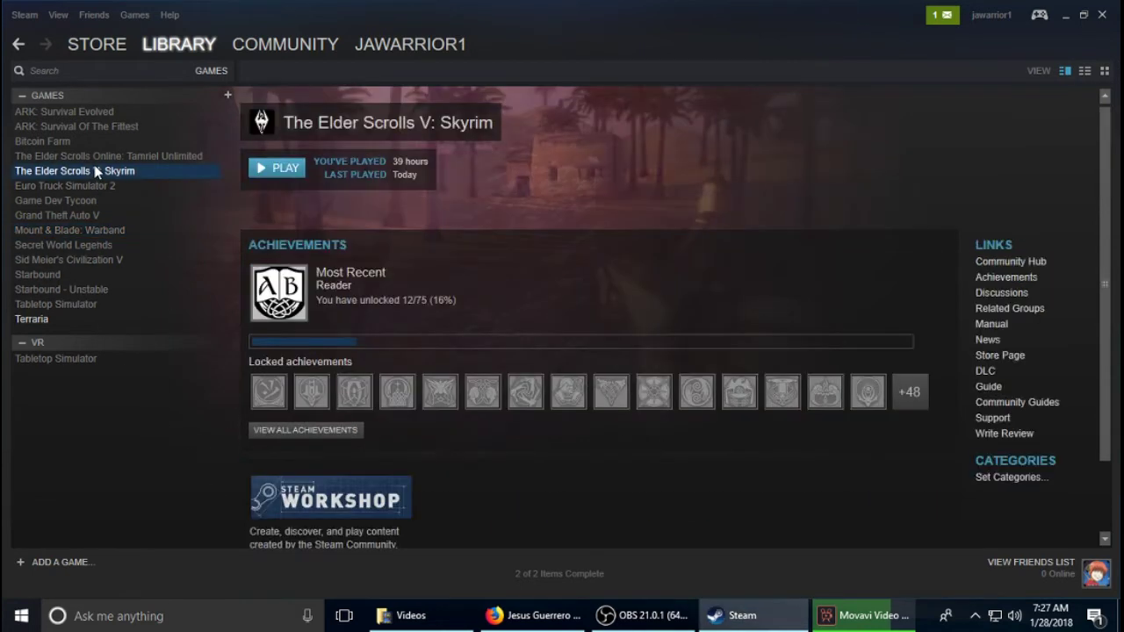
scroll(499, 402, down, 3)
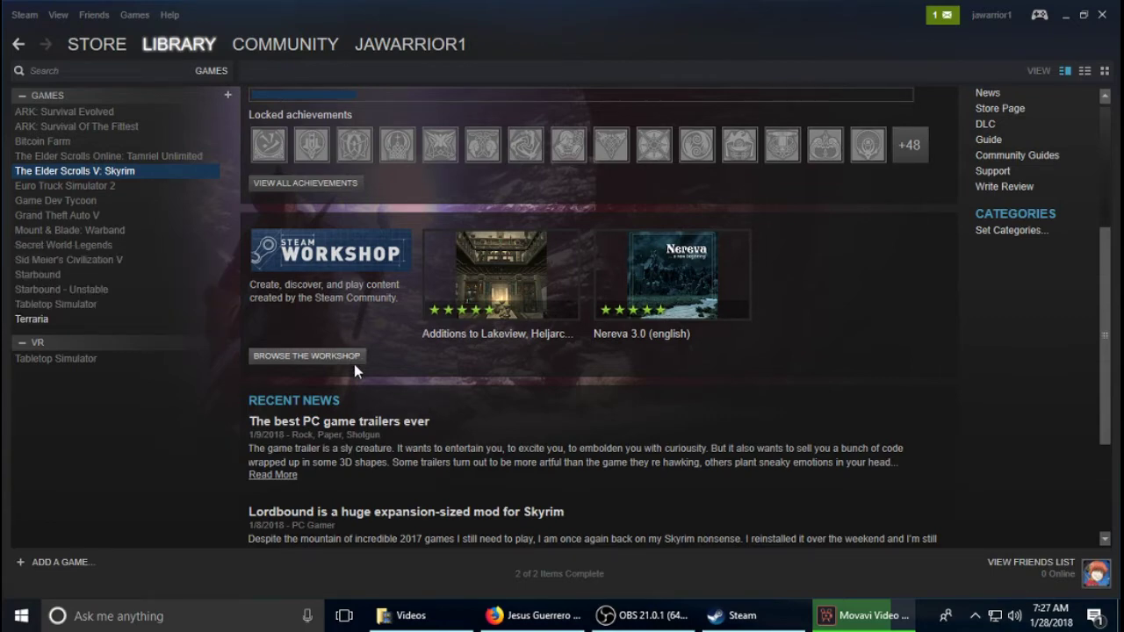
click(301, 354)
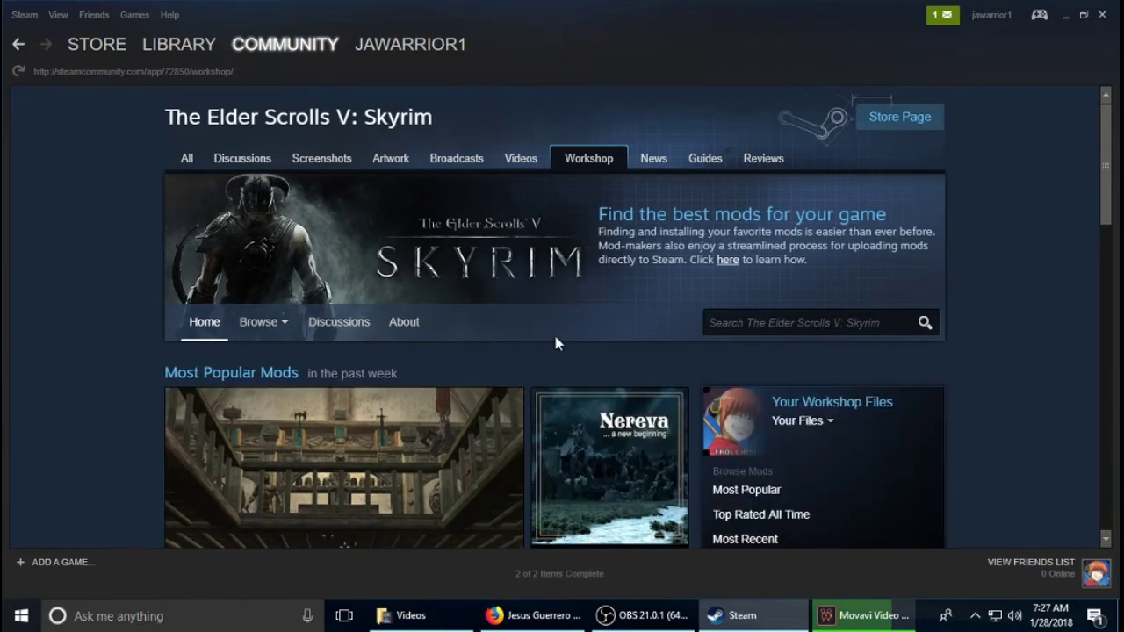
Look over Skyrim's popular mods and filter the Workshop to the Joke category
scroll(555, 342, down, 4)
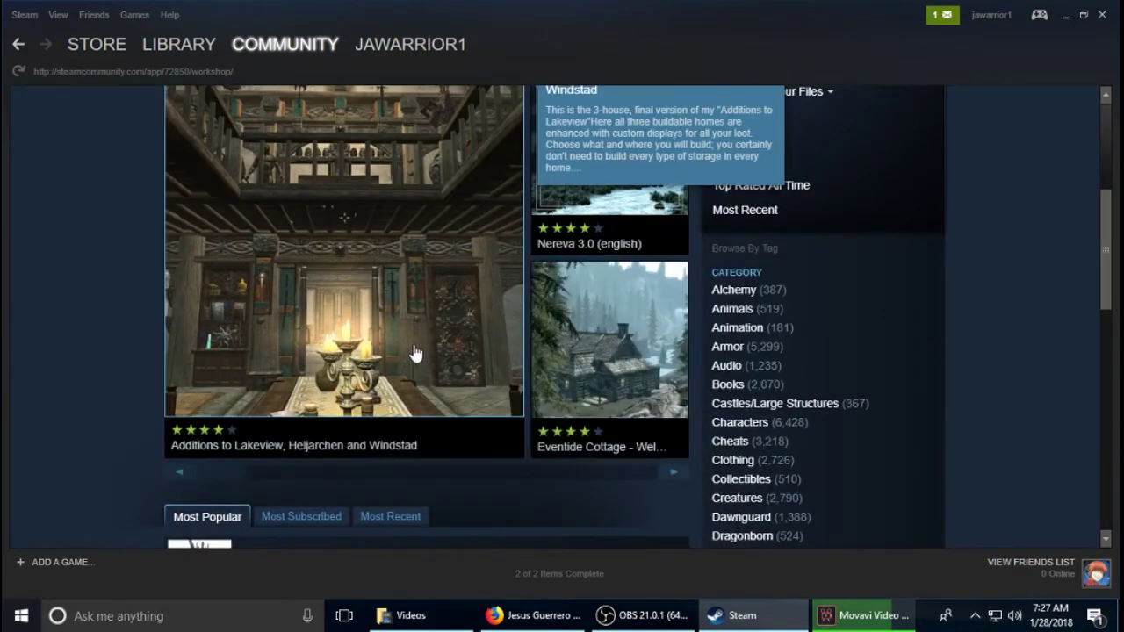
scroll(478, 325, up, 2)
scroll(475, 369, up, 2)
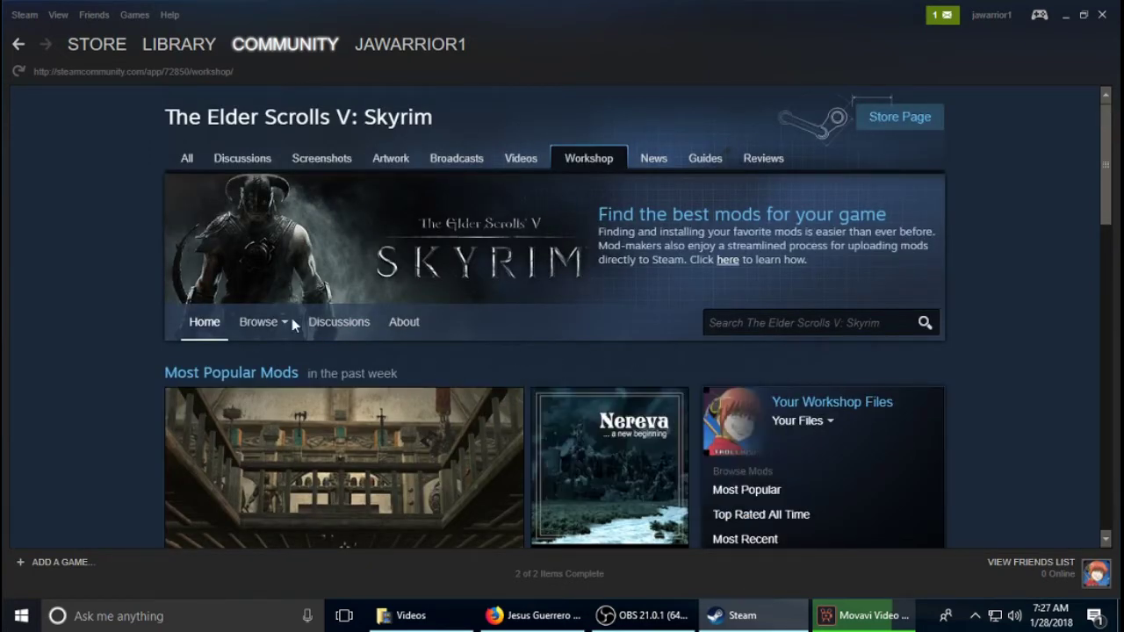
scroll(615, 315, down, 7)
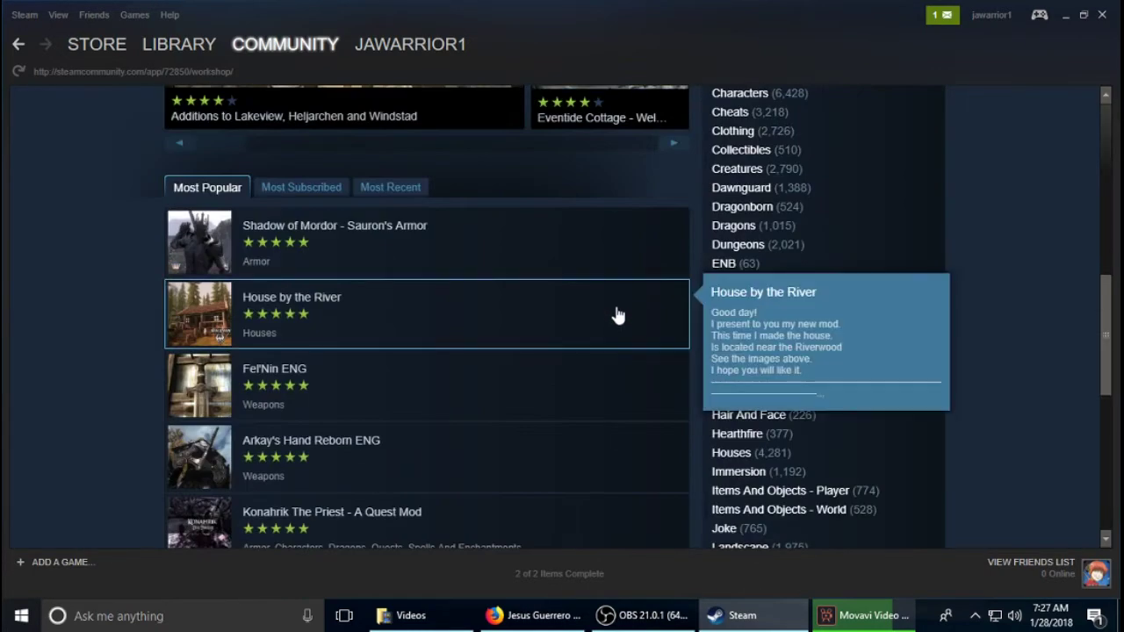
scroll(618, 314, down, 2)
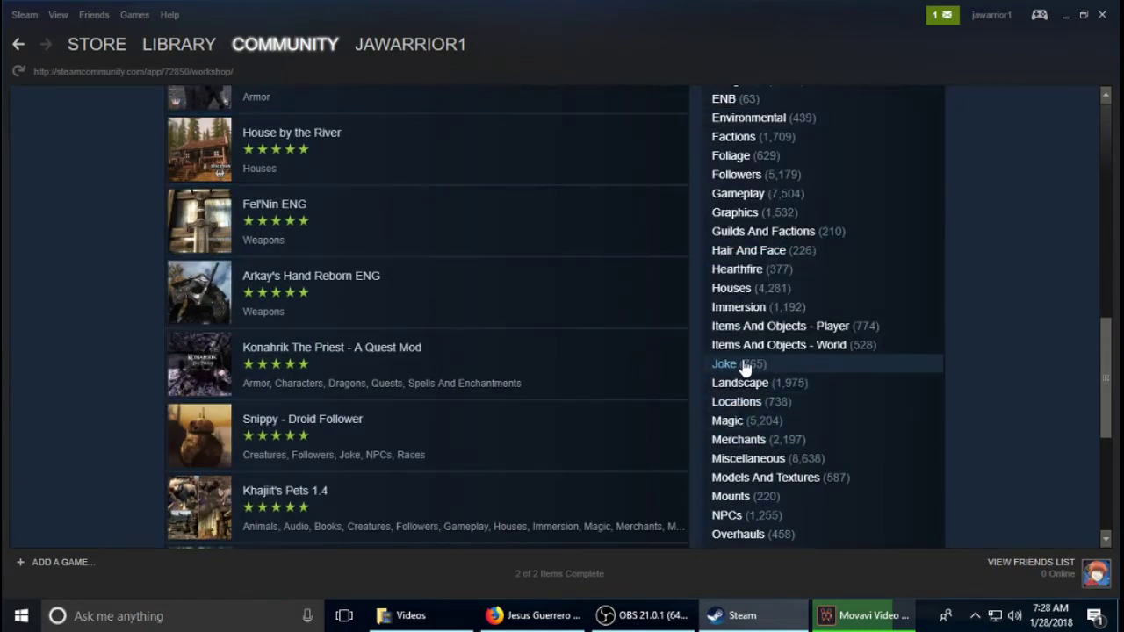
click(745, 367)
Look through the Joke mods and category filters, and open the Camilla Remastered mod
scroll(474, 351, down, 4)
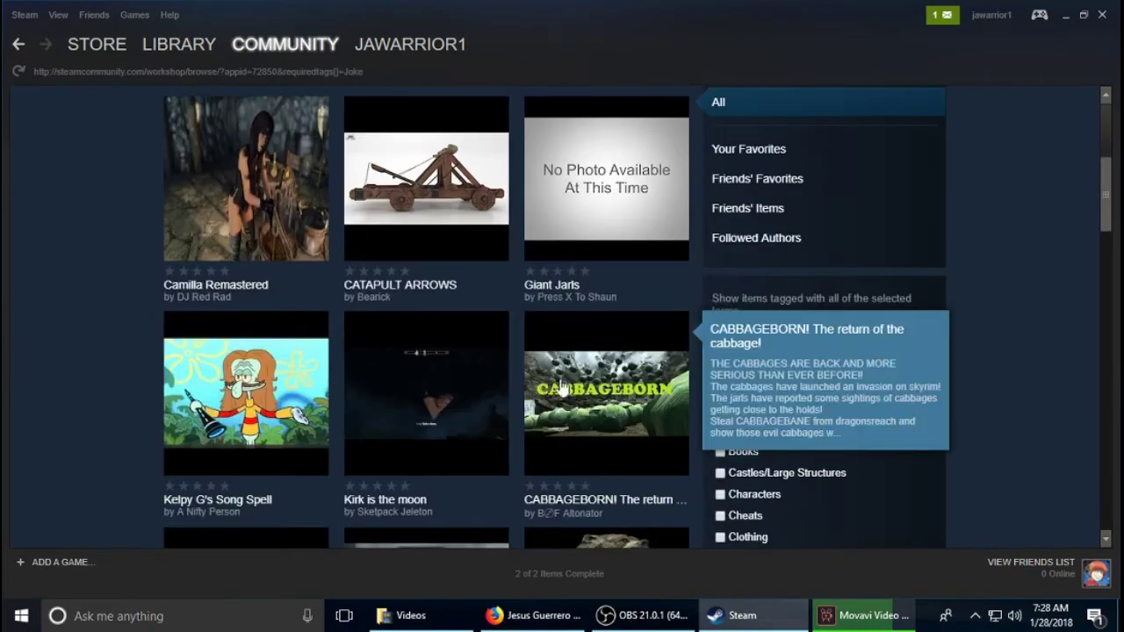
scroll(562, 389, down, 4)
scroll(389, 381, up, 8)
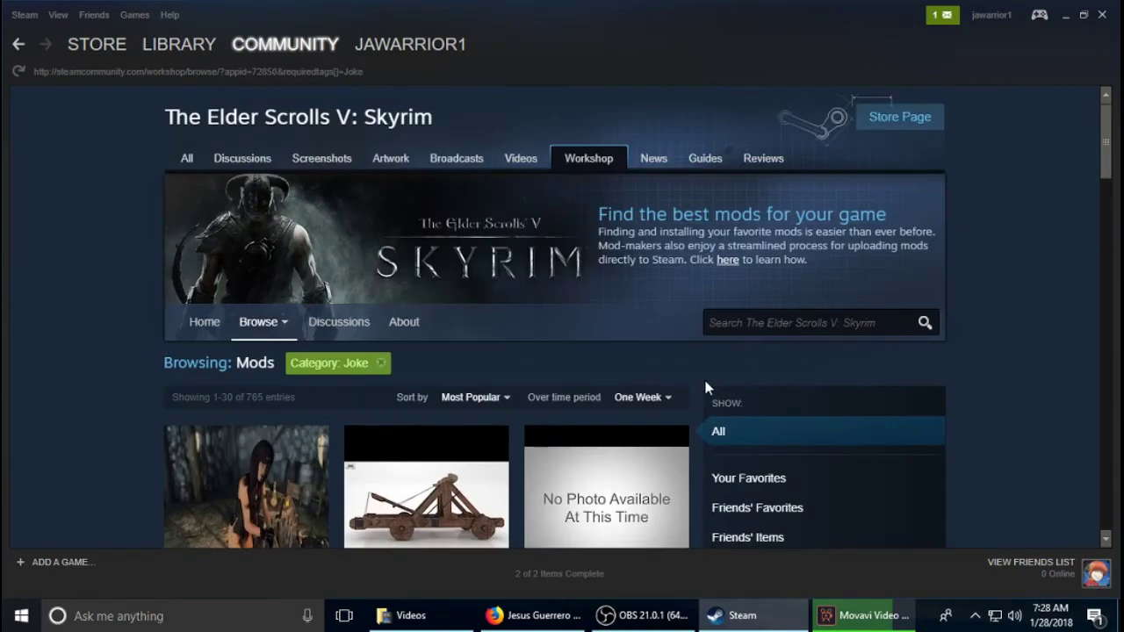
scroll(708, 387, down, 6)
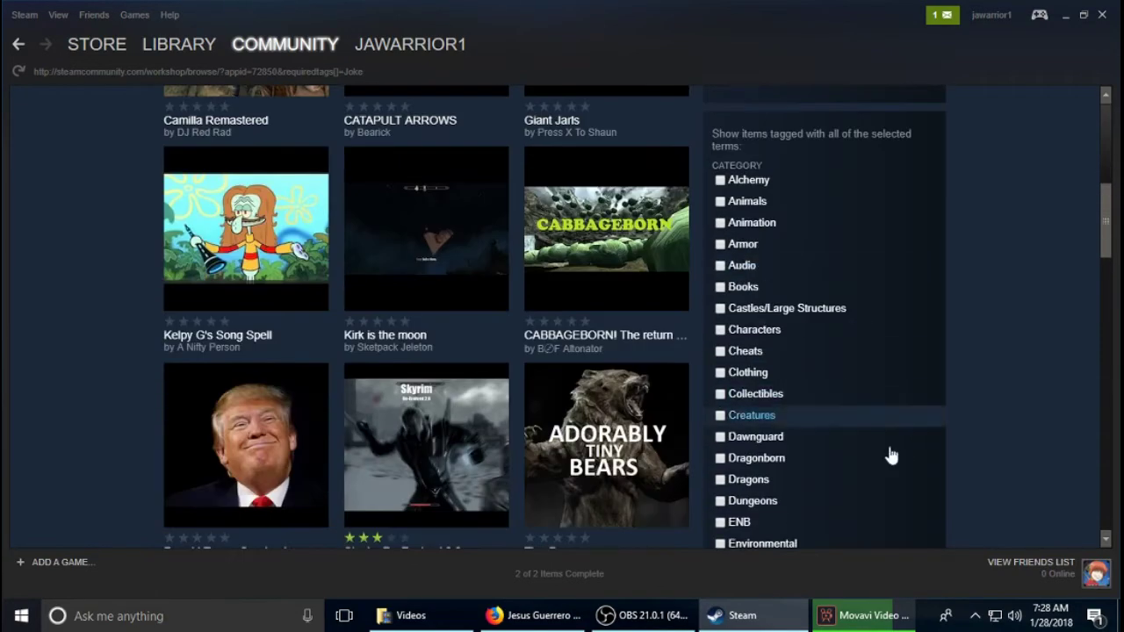
scroll(773, 421, down, 4)
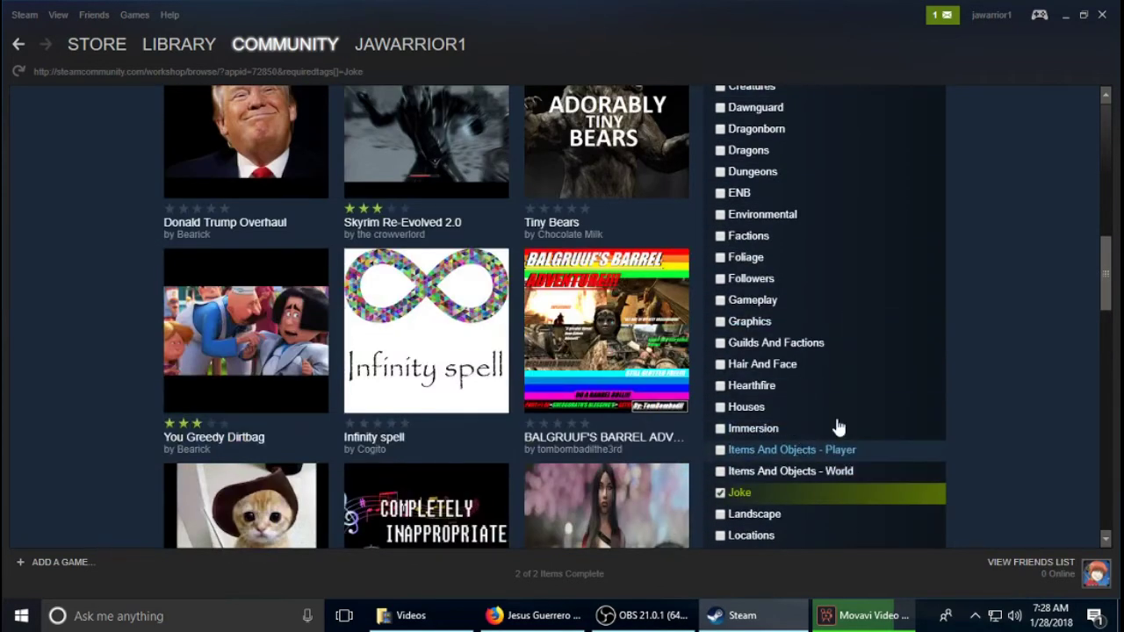
scroll(833, 413, up, 10)
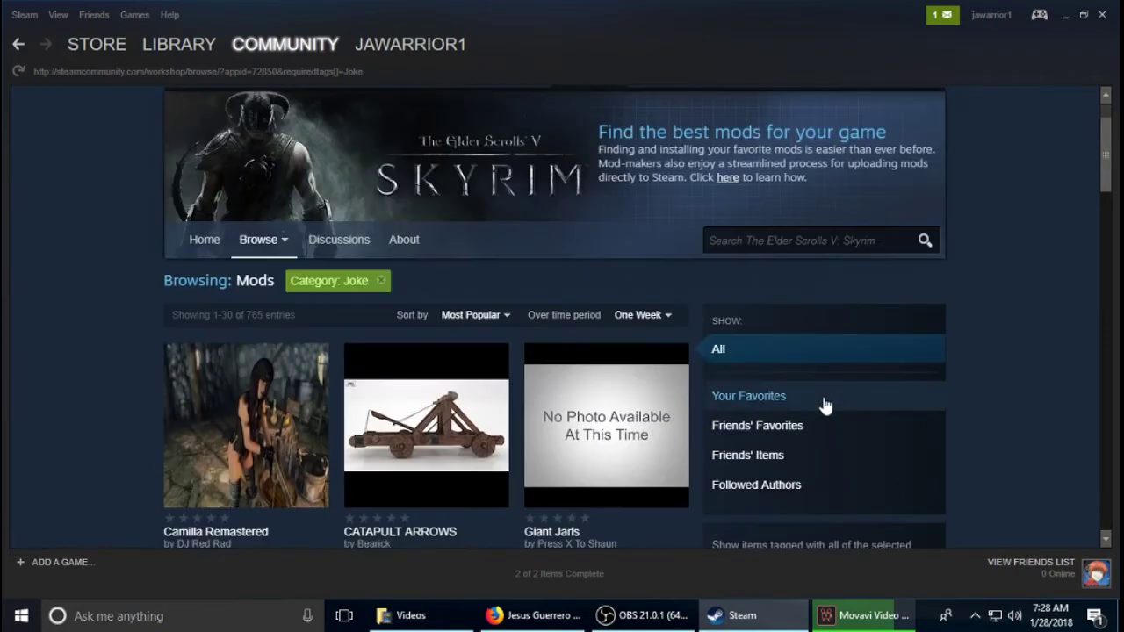
scroll(825, 405, down, 2)
mouse_move(279, 298)
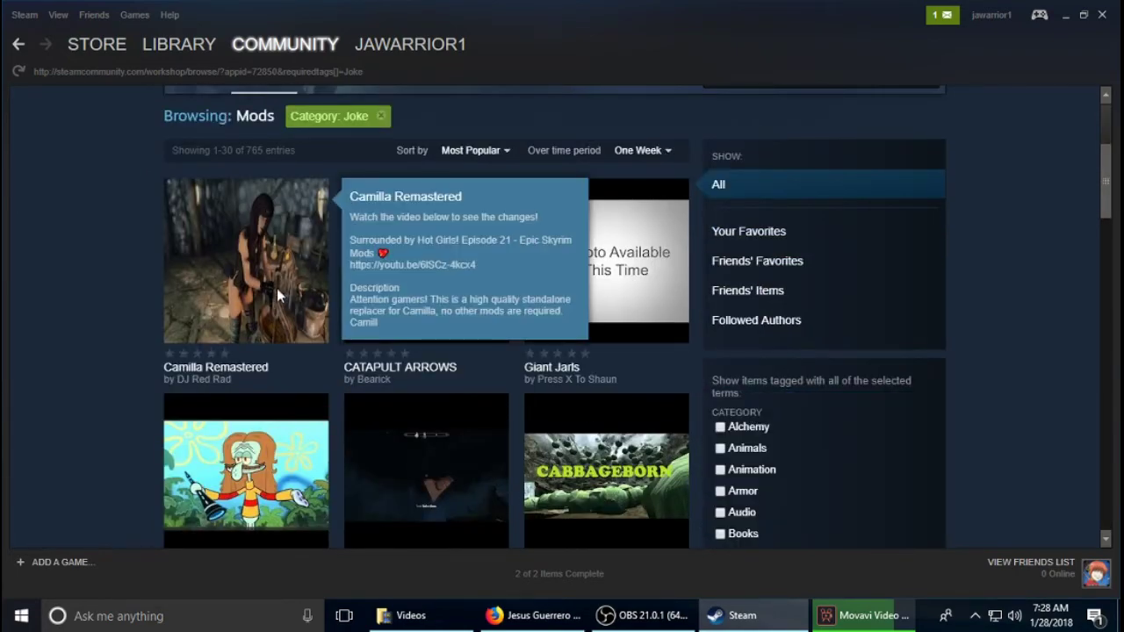
click(280, 297)
Review the Camilla Remastered mod's images and description, and subscribe to the mod
scroll(533, 346, down, 5)
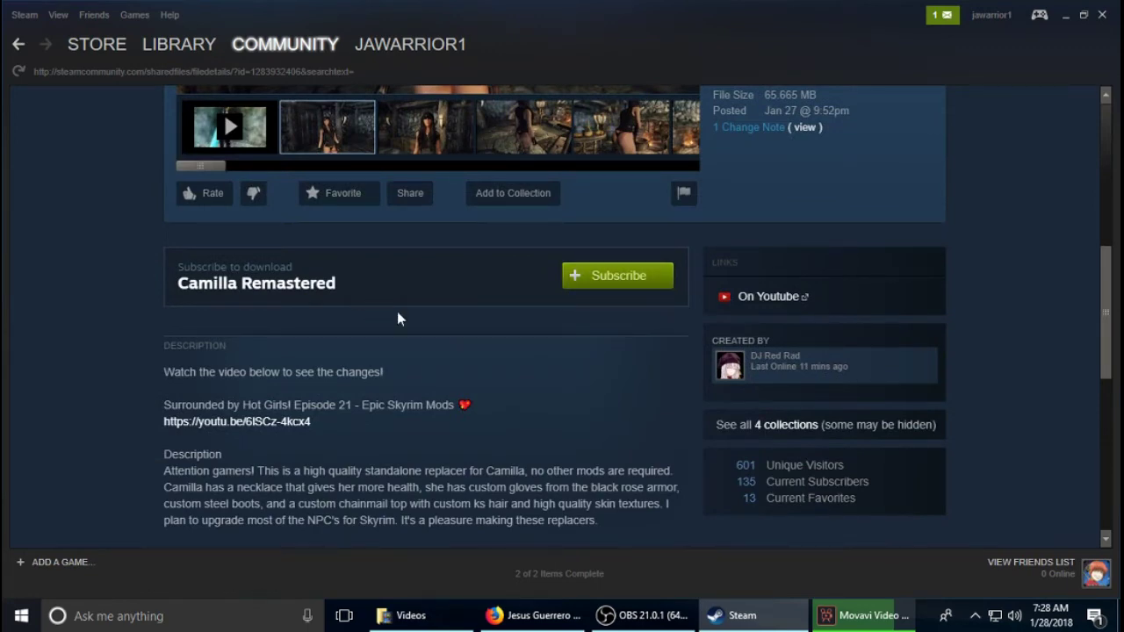
scroll(396, 317, up, 5)
scroll(538, 404, down, 3)
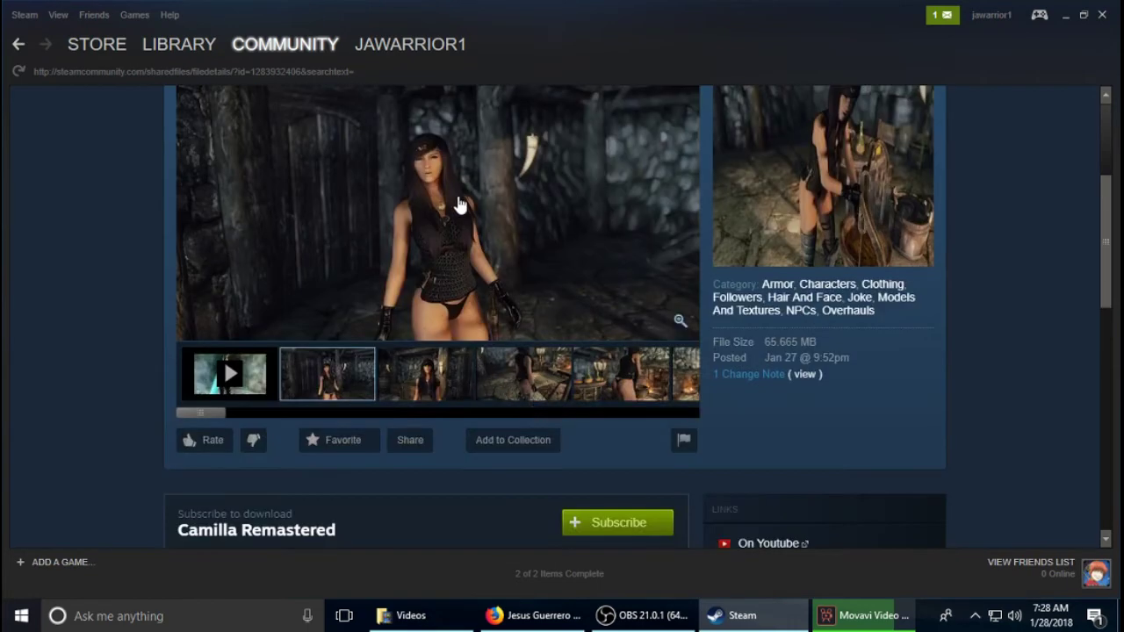
scroll(574, 328, down, 4)
scroll(598, 378, down, 1)
scroll(601, 351, up, 2)
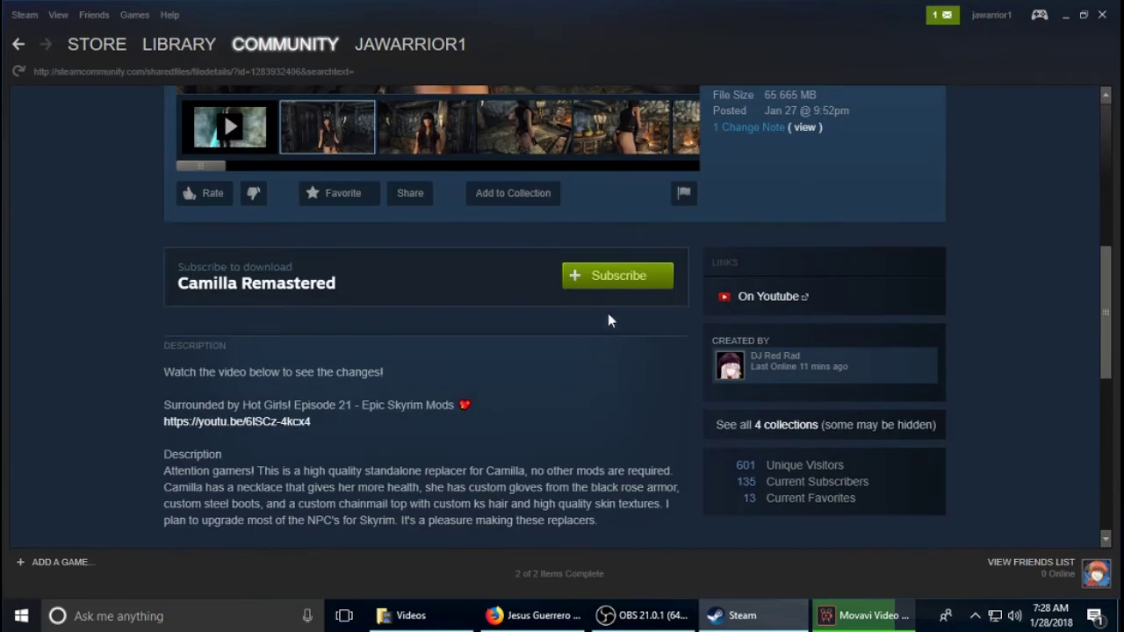
scroll(610, 299, up, 1)
click(610, 299)
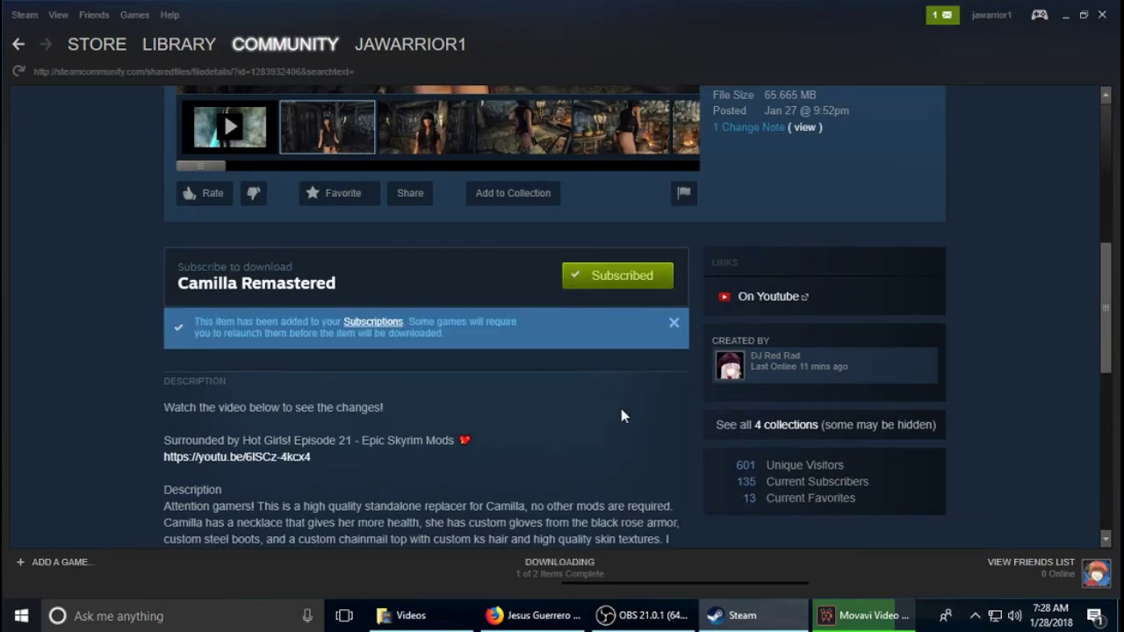
scroll(621, 408, up, 5)
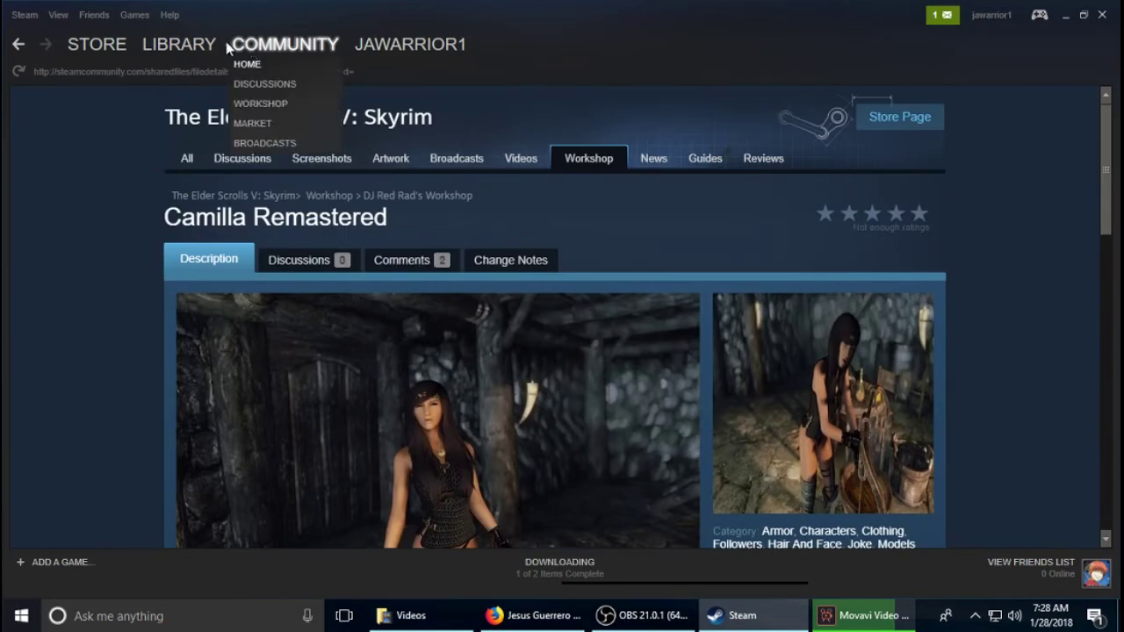
Launch The Elder Scrolls V: Skyrim from the library and look over the mods in the launcher's data files
click(180, 44)
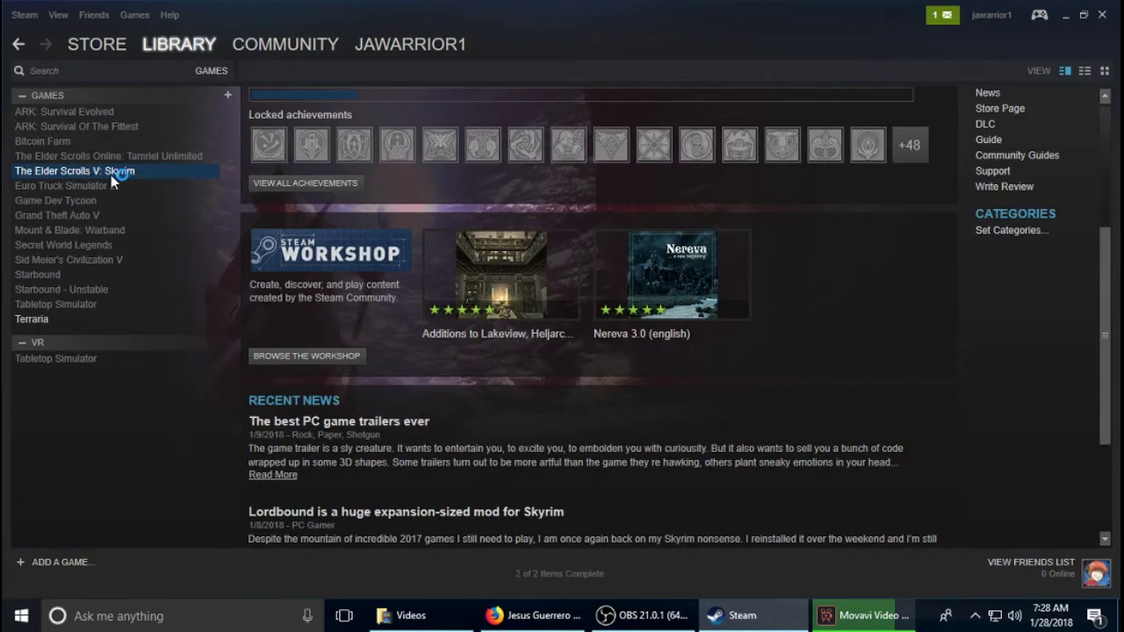
click(269, 169)
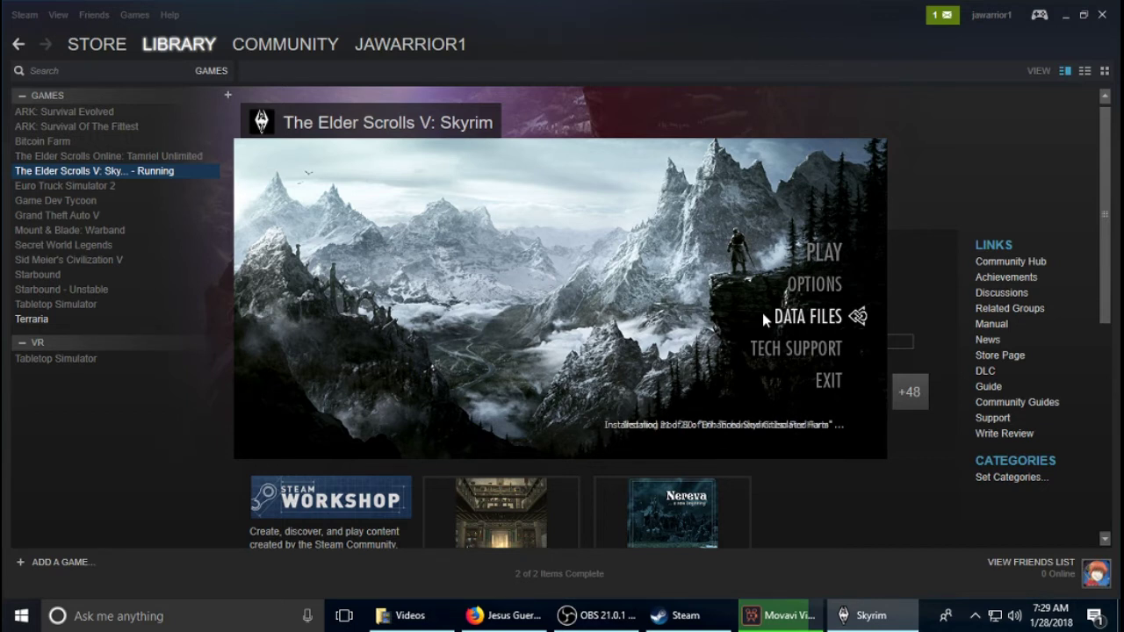
click(828, 316)
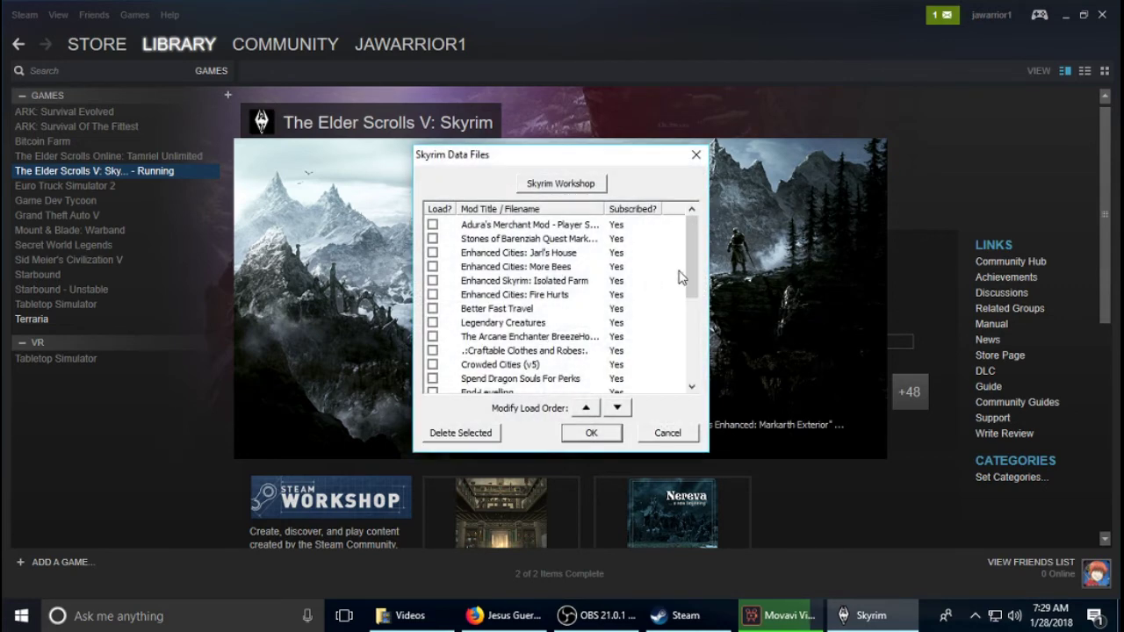
scroll(681, 278, down, 4)
scroll(614, 263, up, 4)
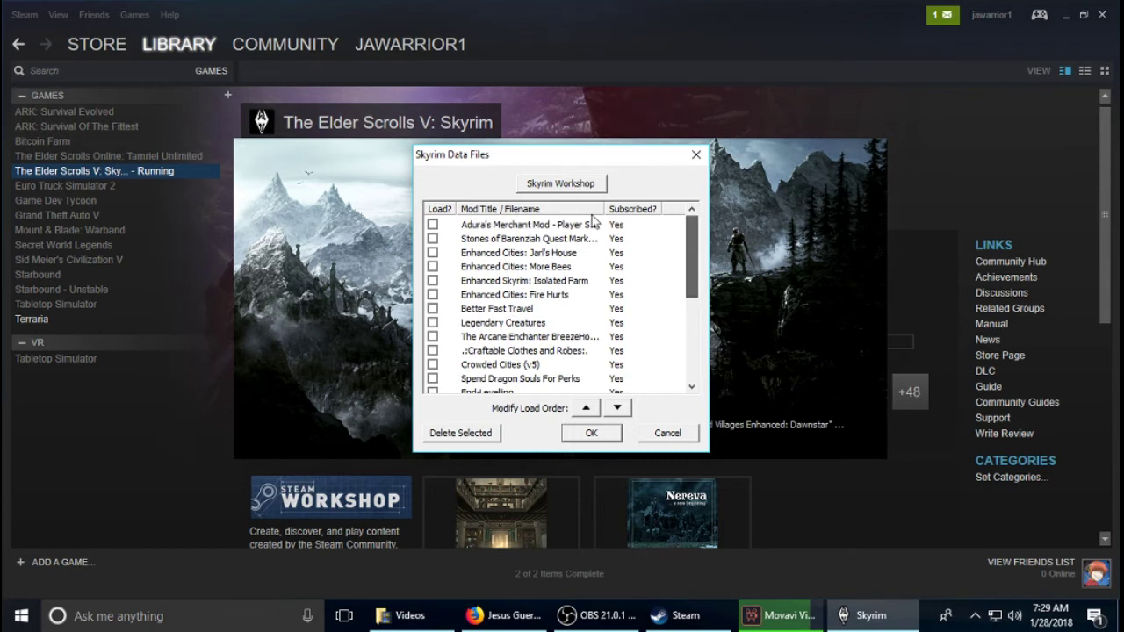
Try moving Adura's Merchant Mod down and back up in the mod load order
click(509, 225)
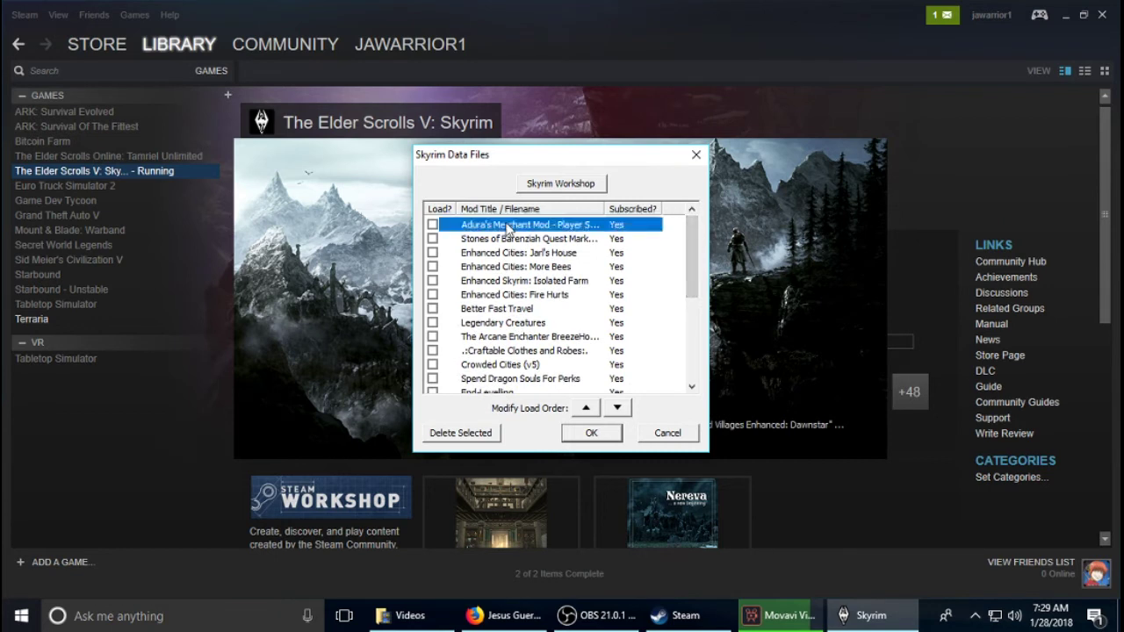
click(617, 408)
click(590, 409)
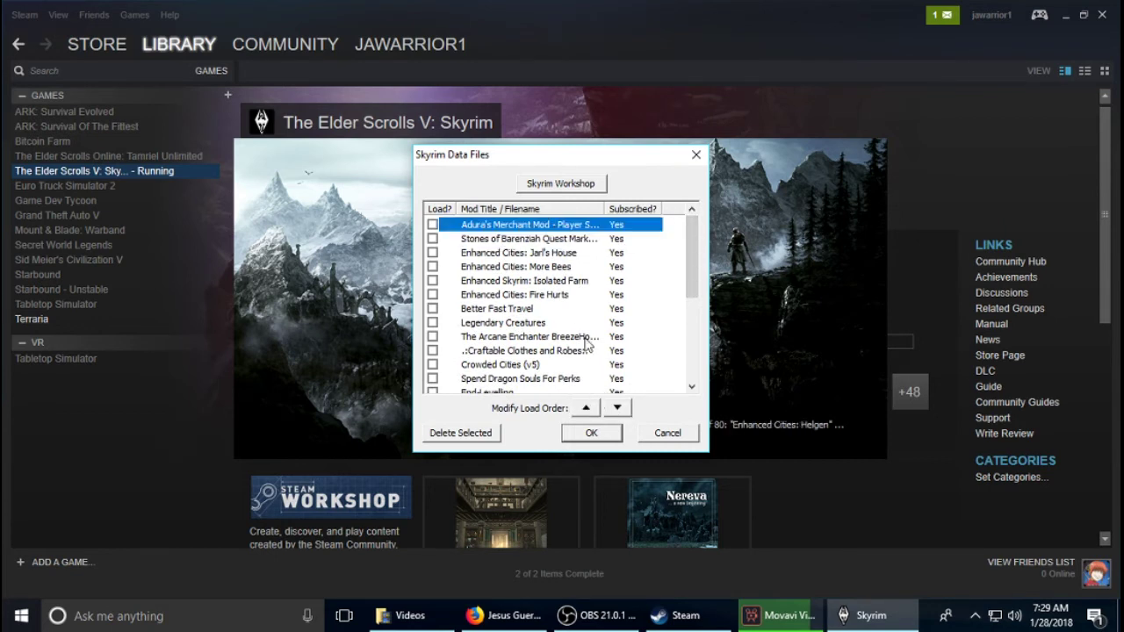
Try moving the Forbidden Magic: Spell Pack 2 mod down in the load order
scroll(587, 342, down, 5)
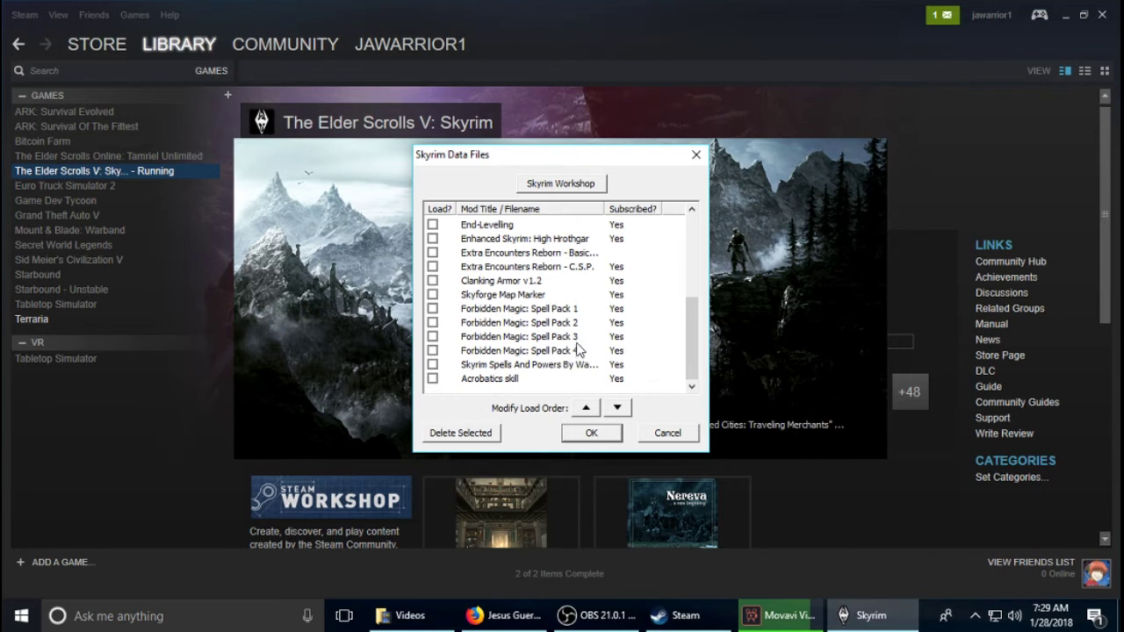
click(505, 313)
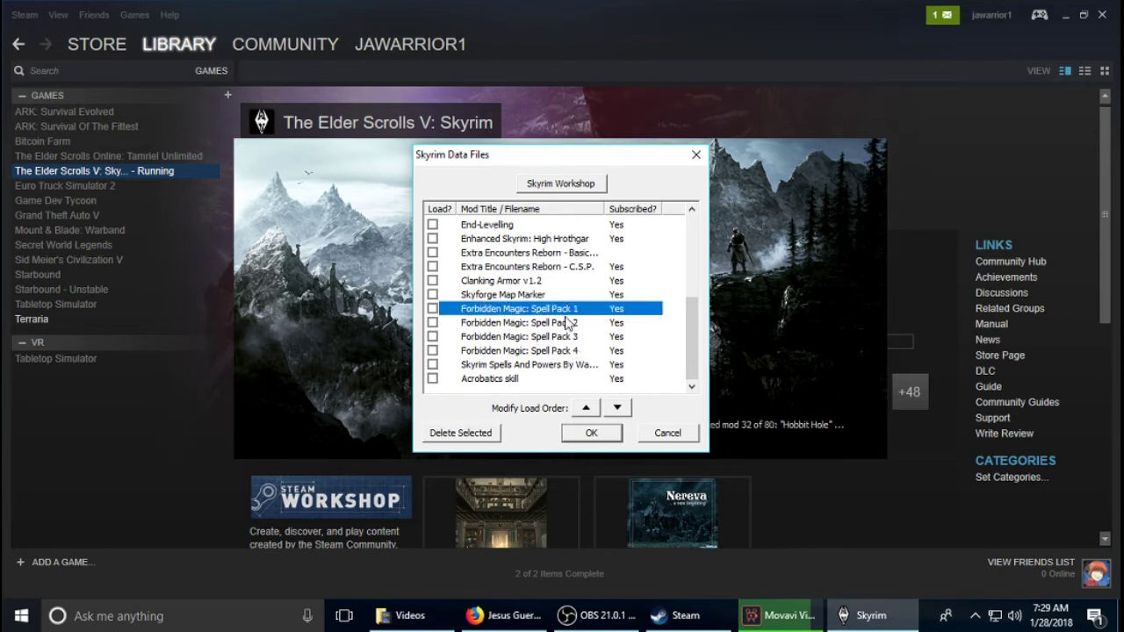
click(569, 324)
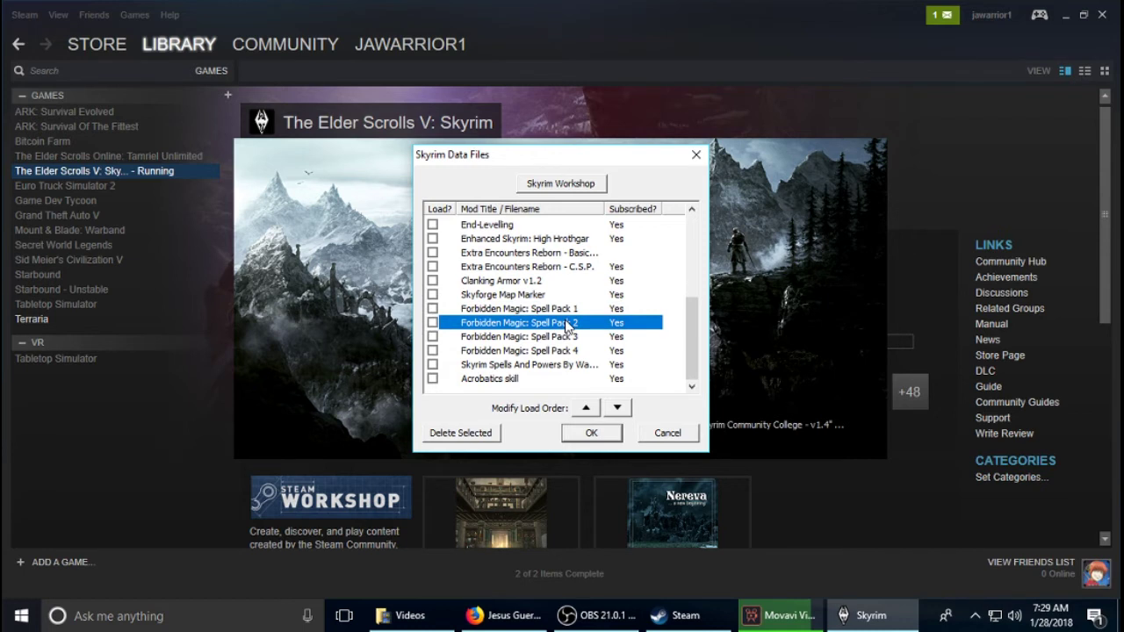
click(618, 409)
Look through the mod list once more, dismiss the data files without saving, and exit the Skyrim launcher
scroll(560, 336, up, 4)
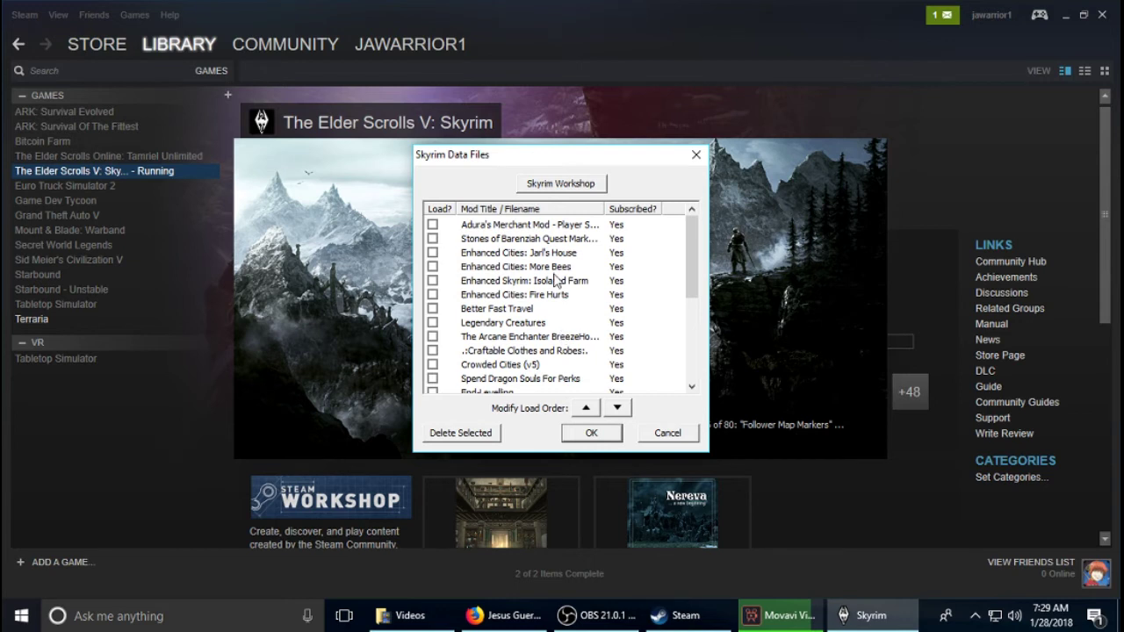
scroll(592, 296, down, 4)
scroll(592, 296, up, 4)
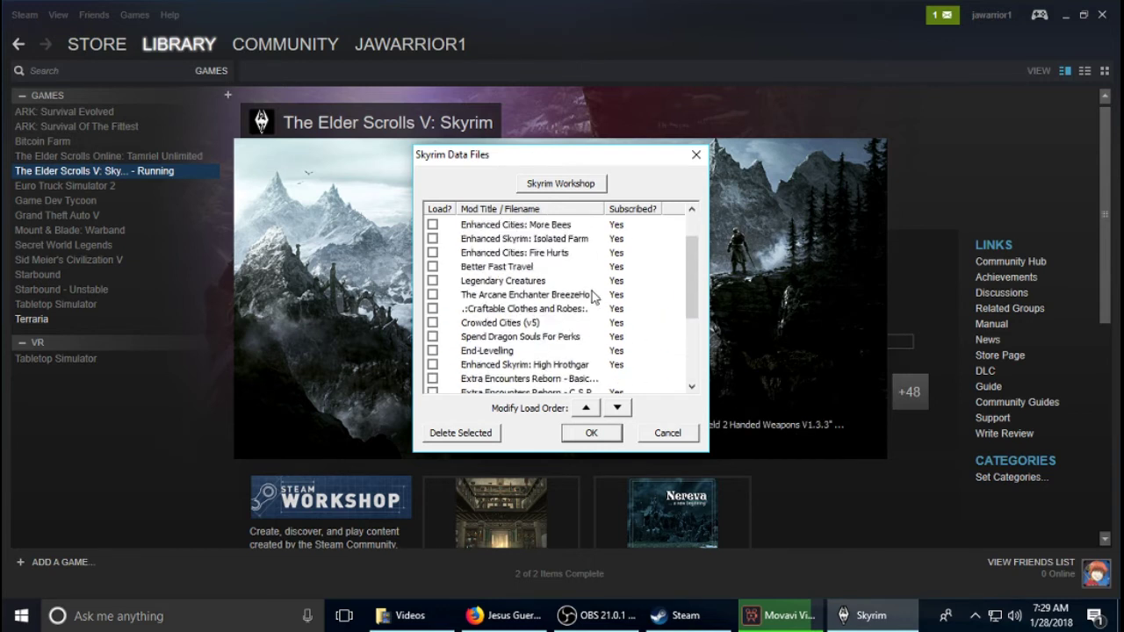
click(679, 435)
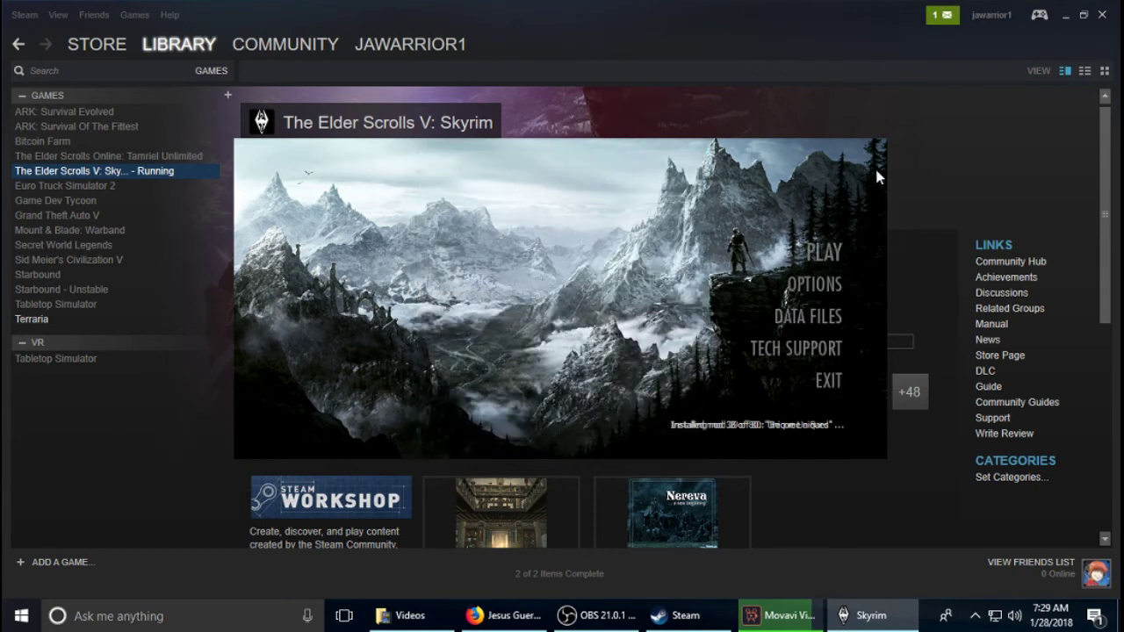
click(830, 382)
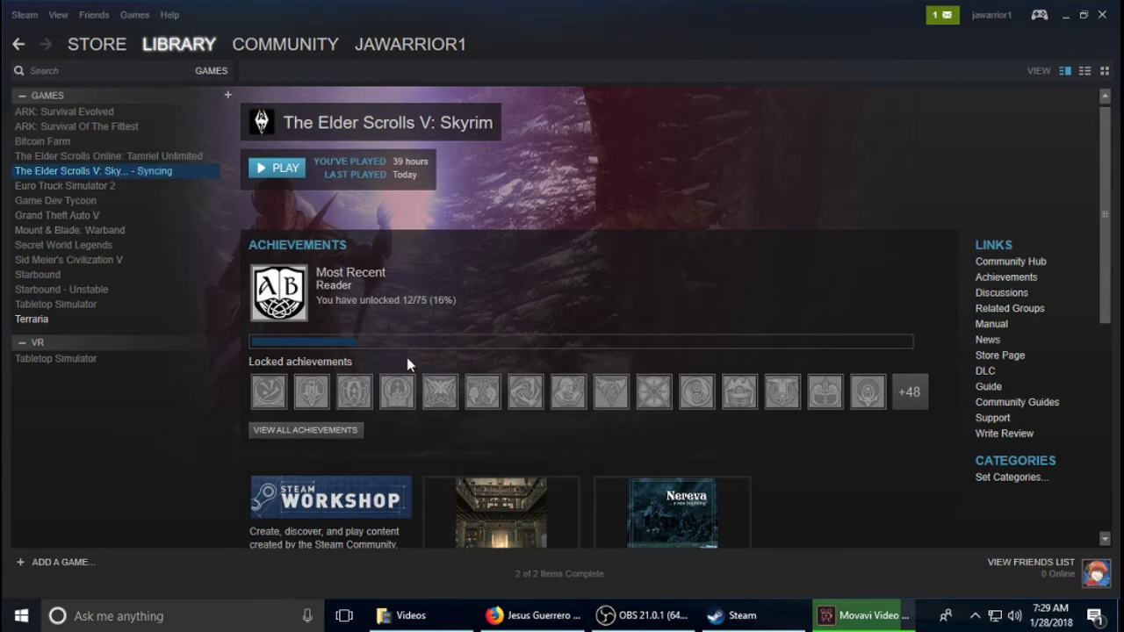
Browse Skyrim's Workshop again and look through its mod categories and most popular mods
scroll(587, 379, down, 3)
click(313, 406)
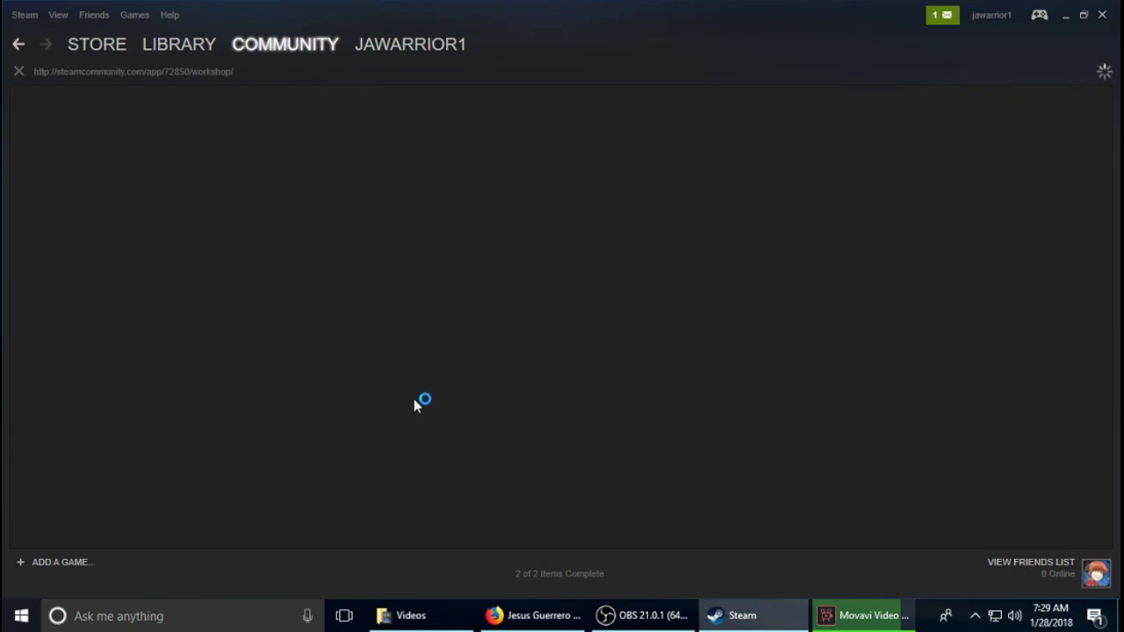
scroll(798, 331, down, 5)
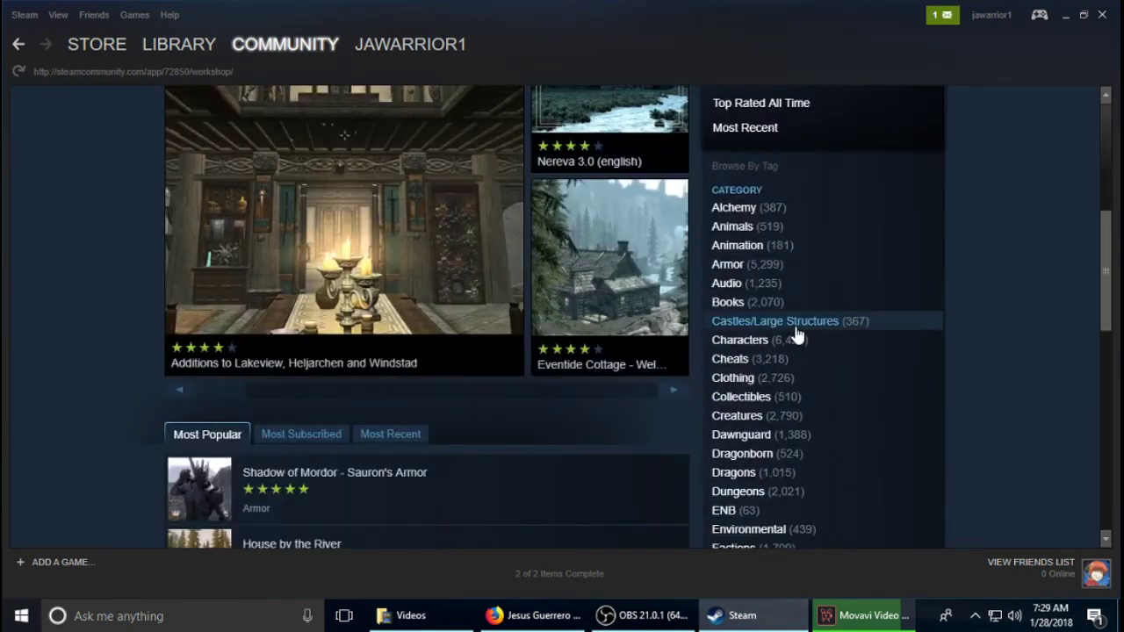
scroll(753, 464, down, 5)
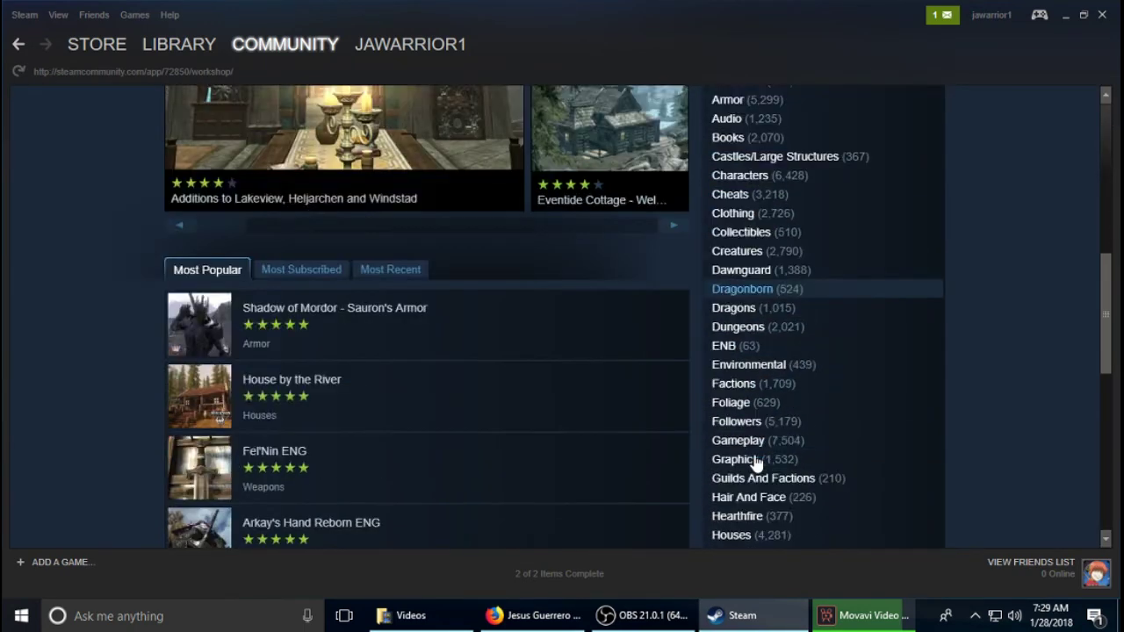
scroll(746, 326, up, 5)
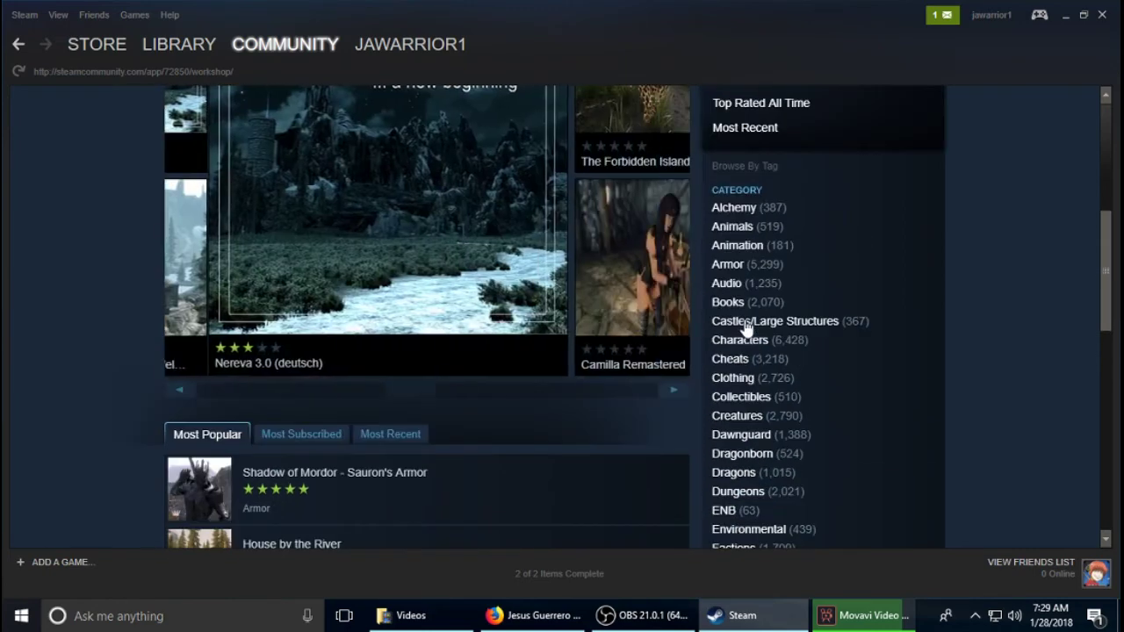
click(763, 349)
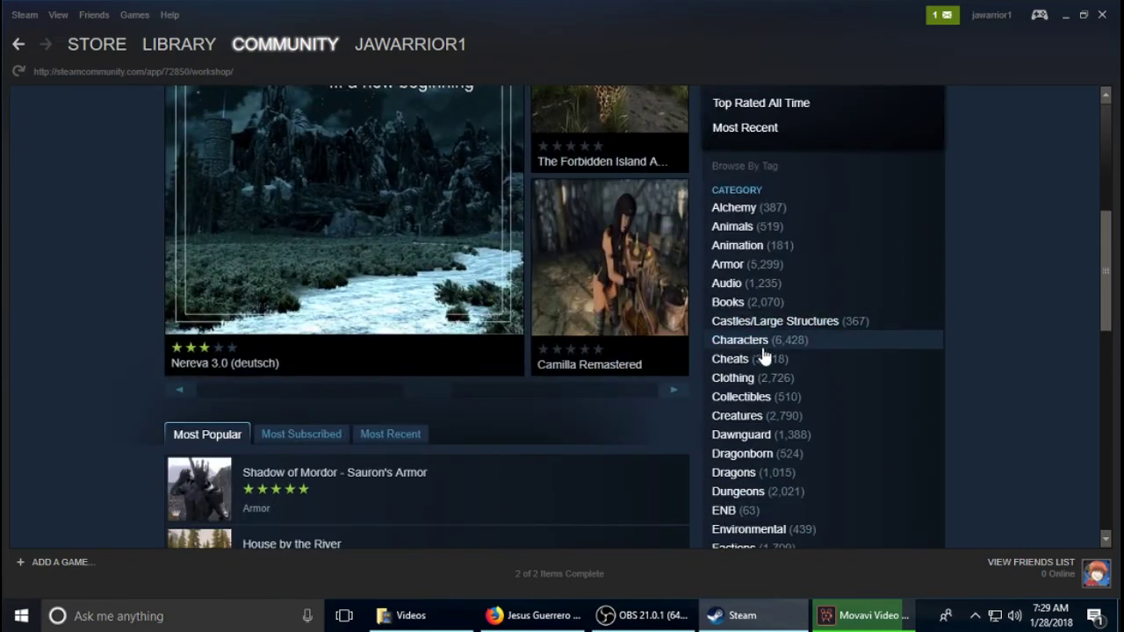
scroll(763, 355, down, 2)
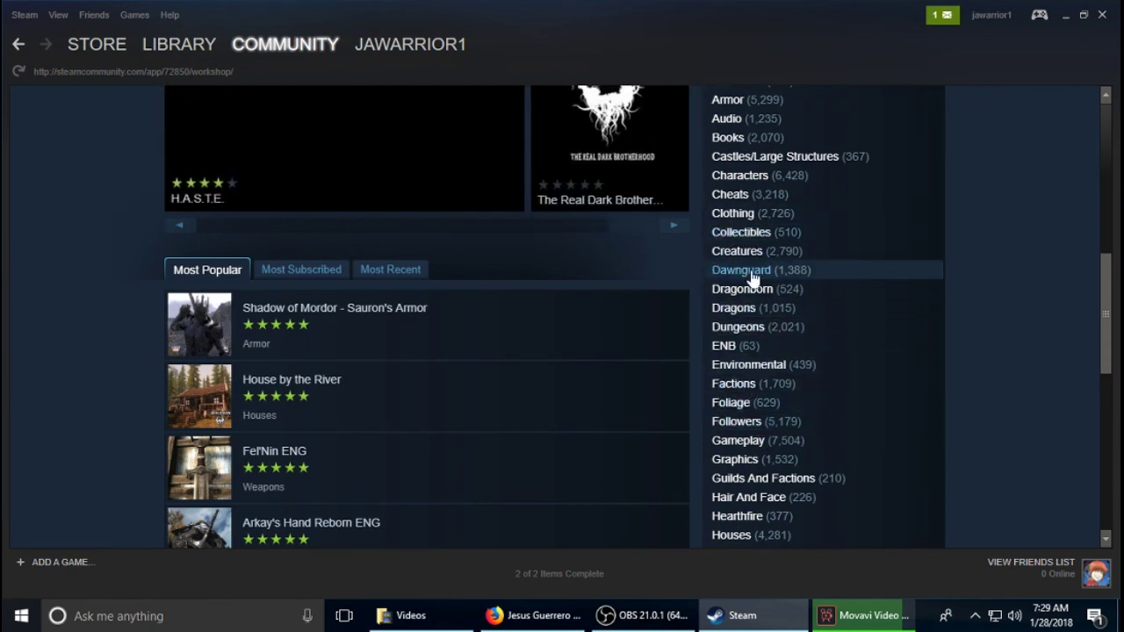
scroll(752, 279, down, 7)
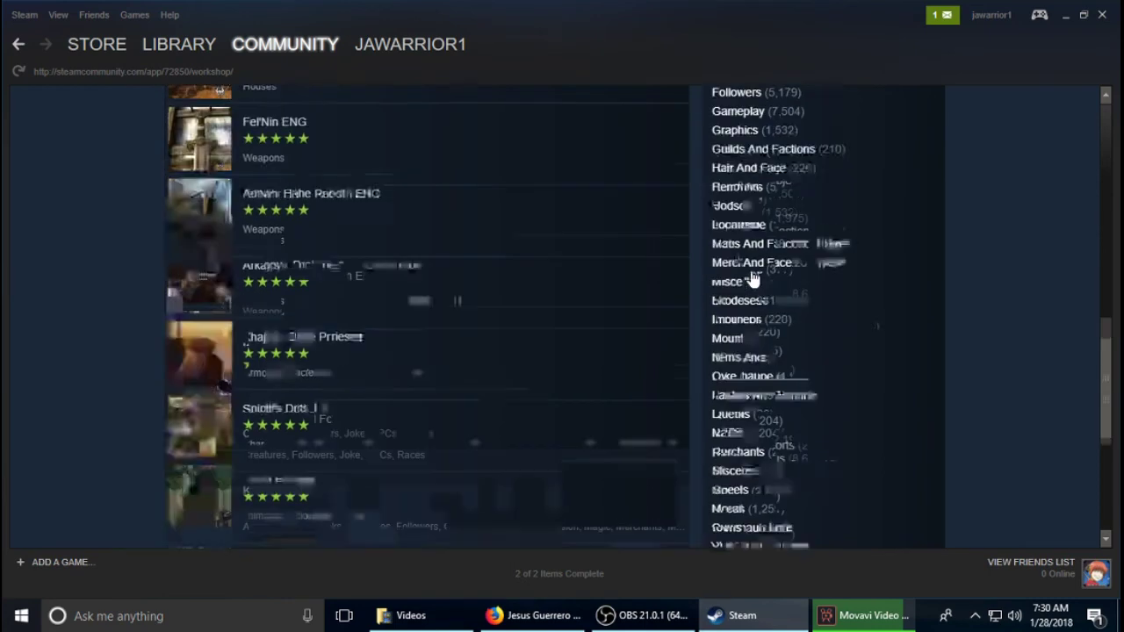
scroll(752, 278, up, 8)
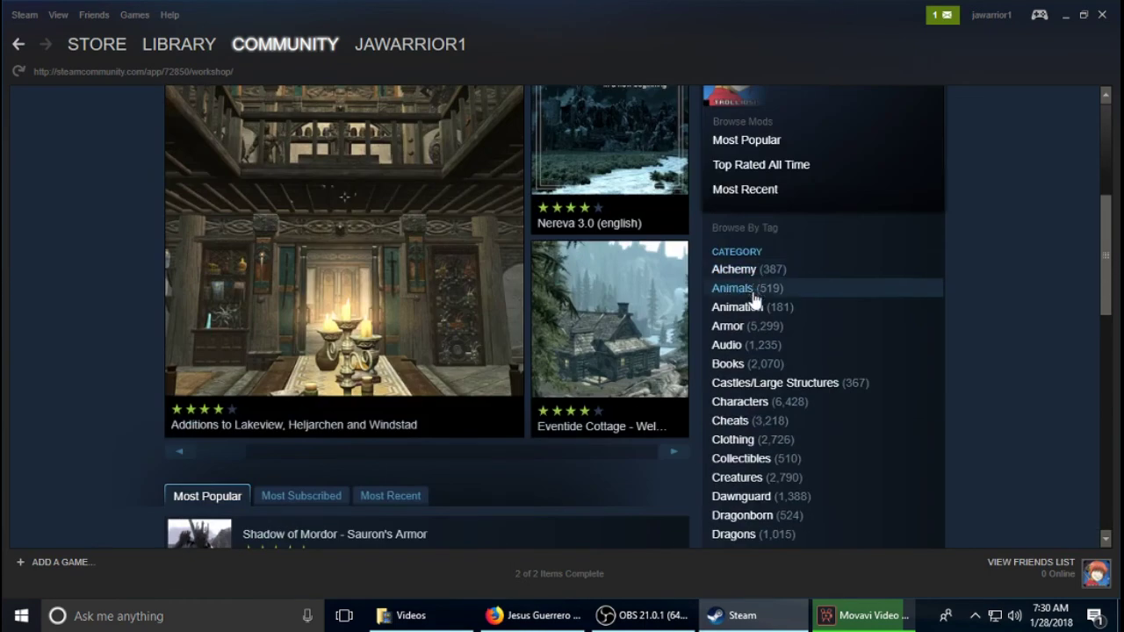
scroll(753, 290, down, 2)
scroll(720, 301, up, 4)
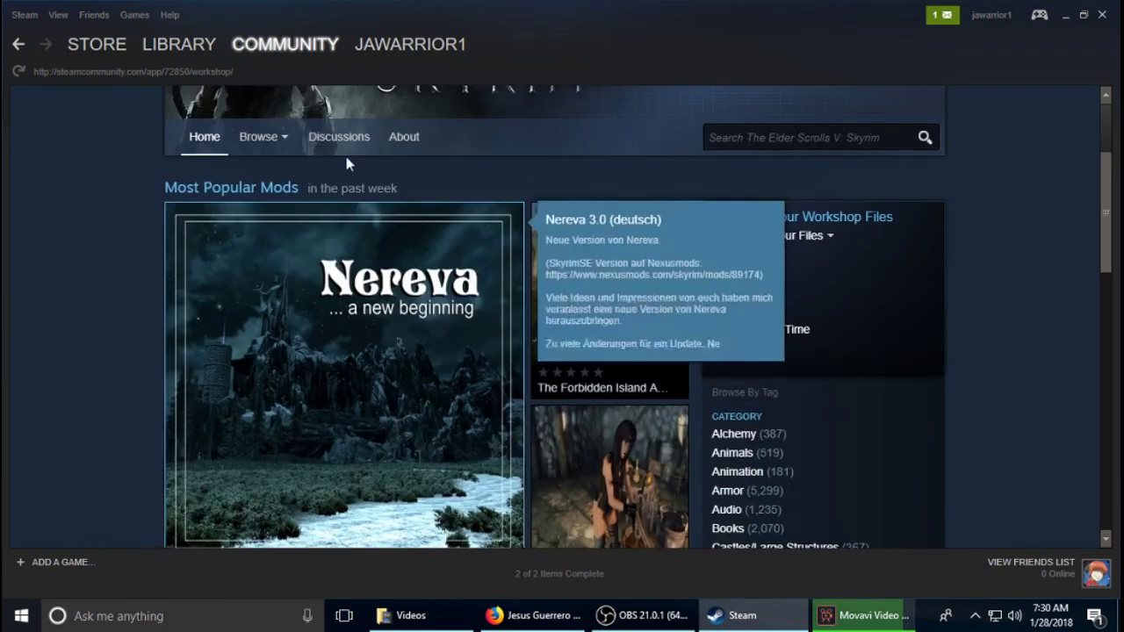
scroll(620, 203, up, 2)
scroll(751, 237, down, 6)
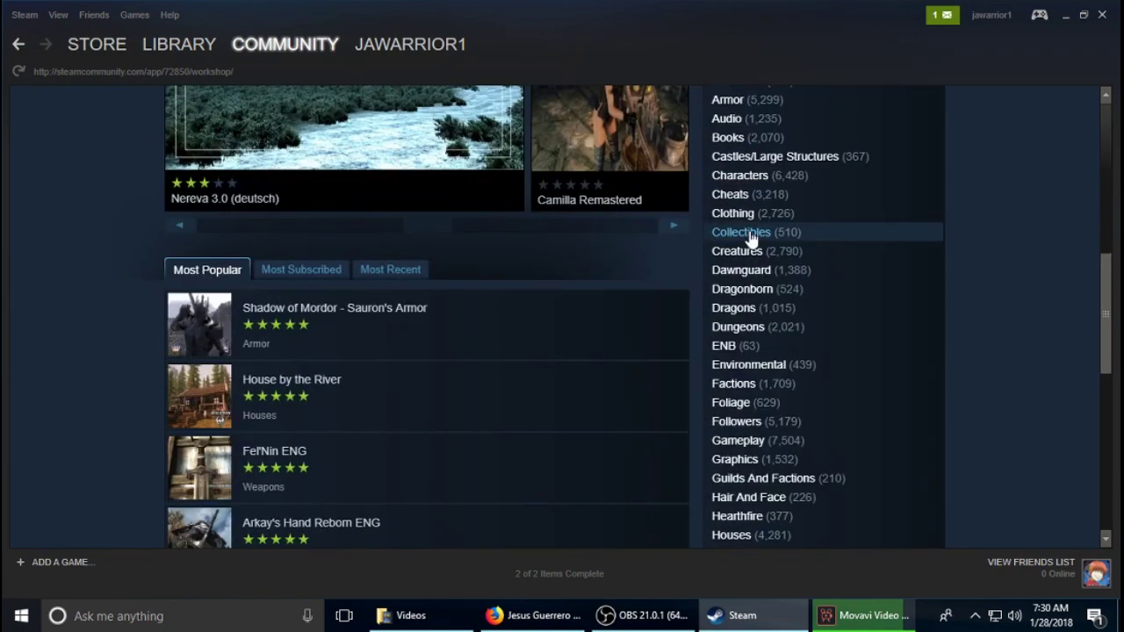